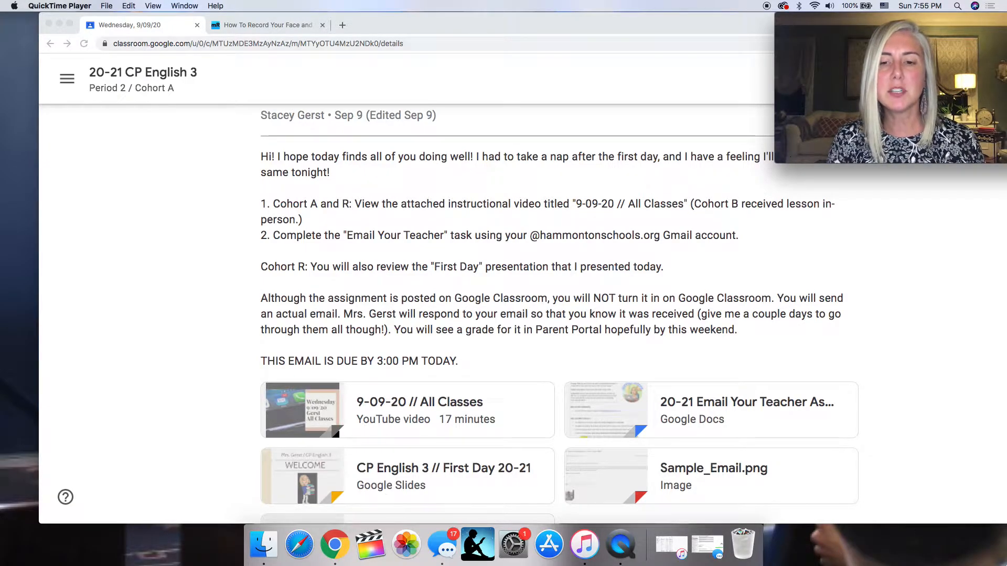
- Open and skim the Email Your Teacher assignment document from the class post, and view its Sample_Email.png attachment
click(723, 411)
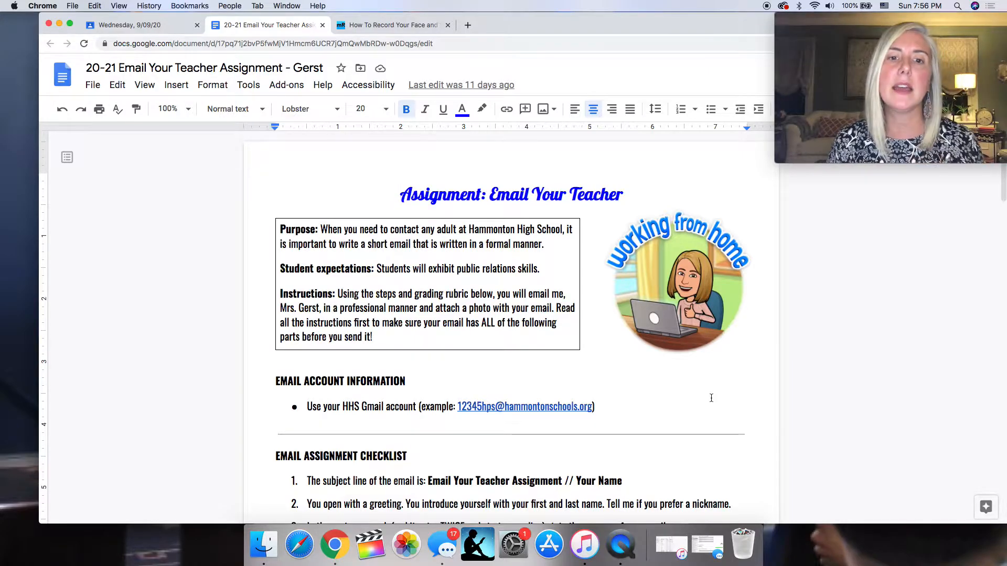
scroll(711, 398, down, 7)
scroll(418, 153, up, 6)
click(129, 24)
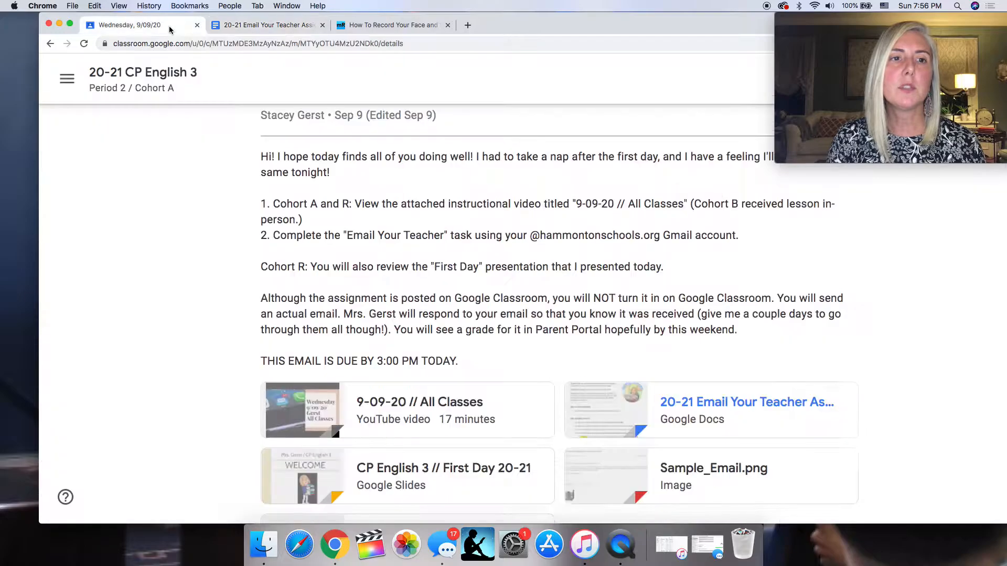
click(595, 470)
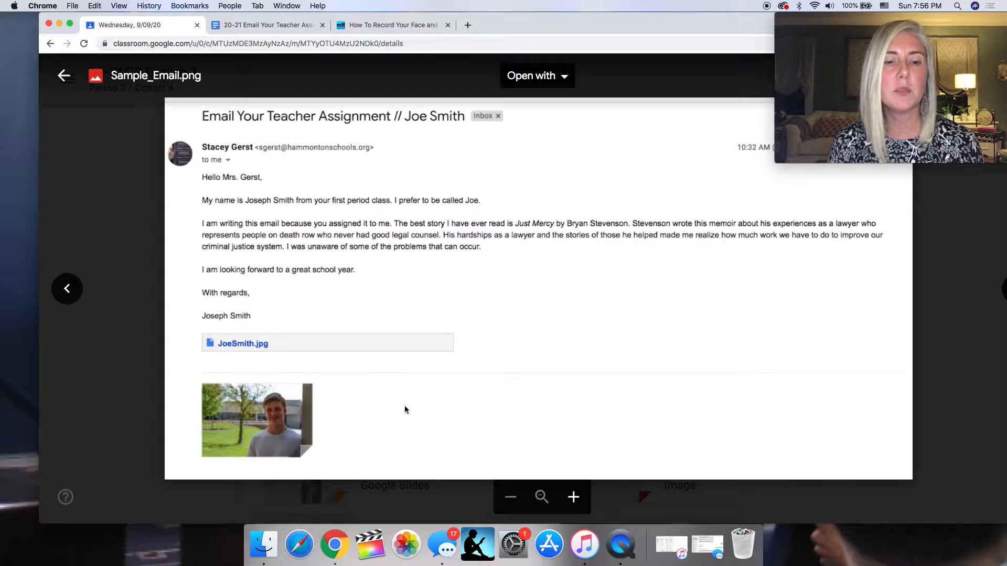
click(64, 76)
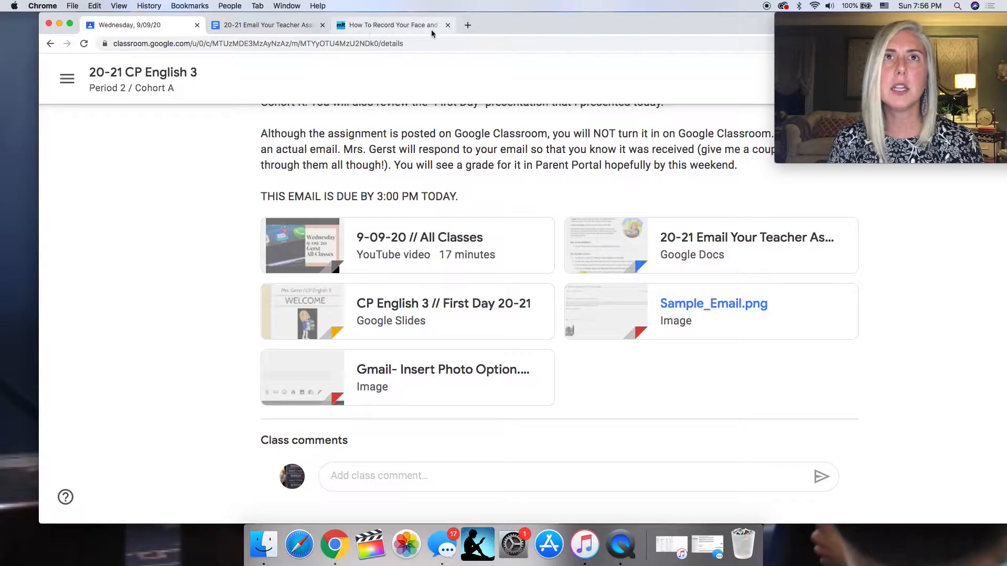
- Go to google.com in the browser tab showing the screen-recording article, and open Gmail from there
click(393, 25)
click(390, 45)
text(goo)
key(Return)
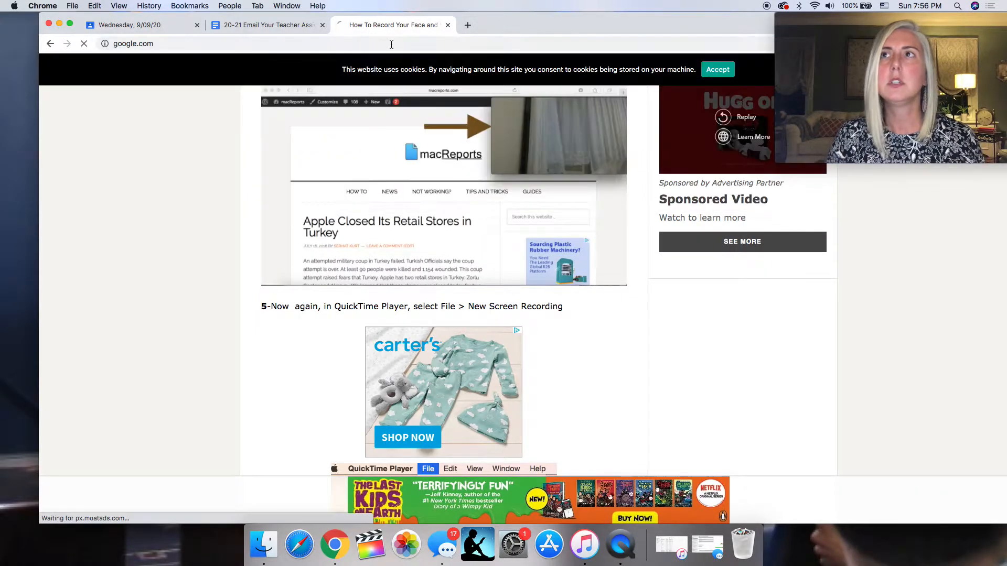
drag(855, 18, 875, 257)
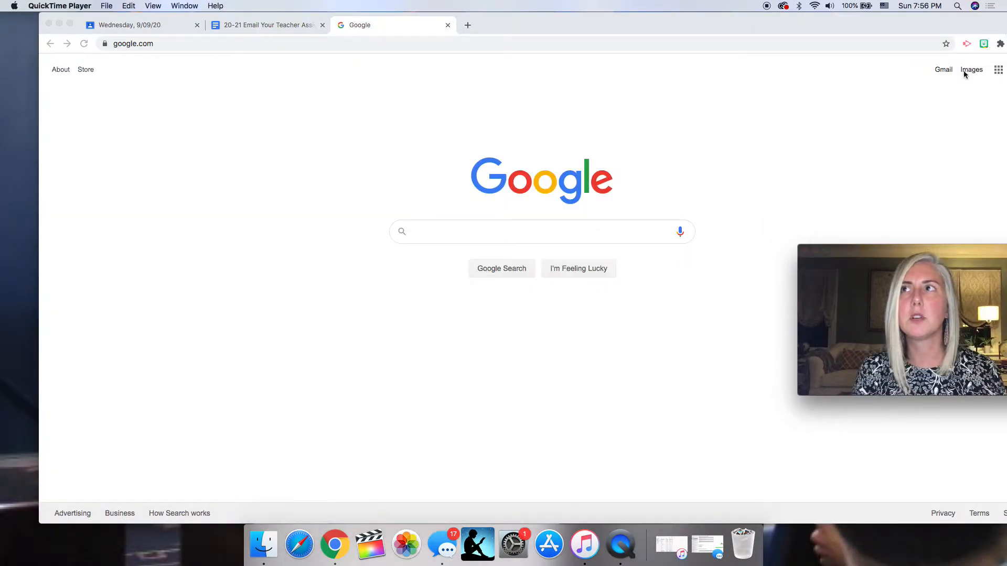
click(943, 70)
drag(890, 249, 888, 17)
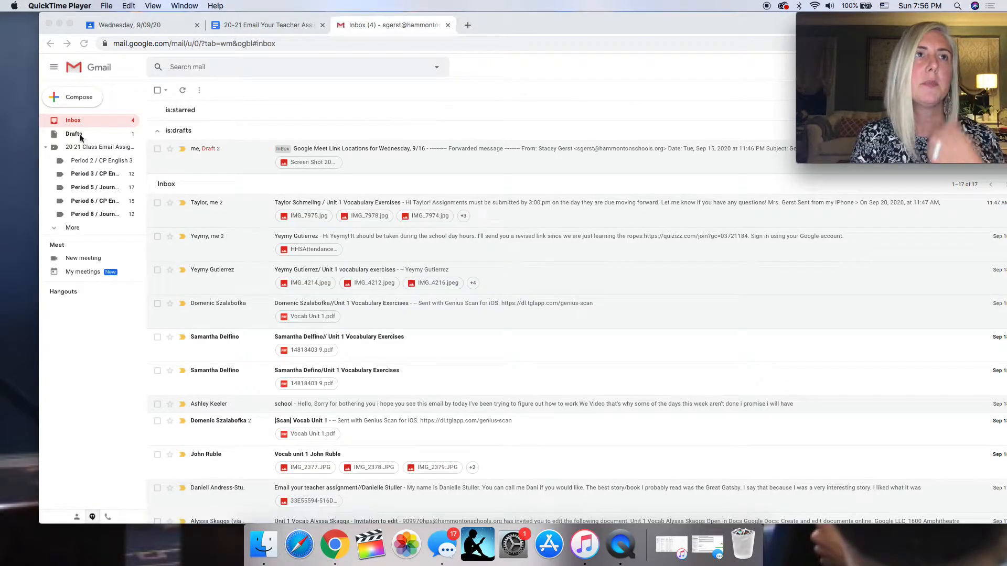
- Start a new email in the enlarged compose view and address it to the teacher's hammontonschools.org account
click(70, 80)
click(70, 99)
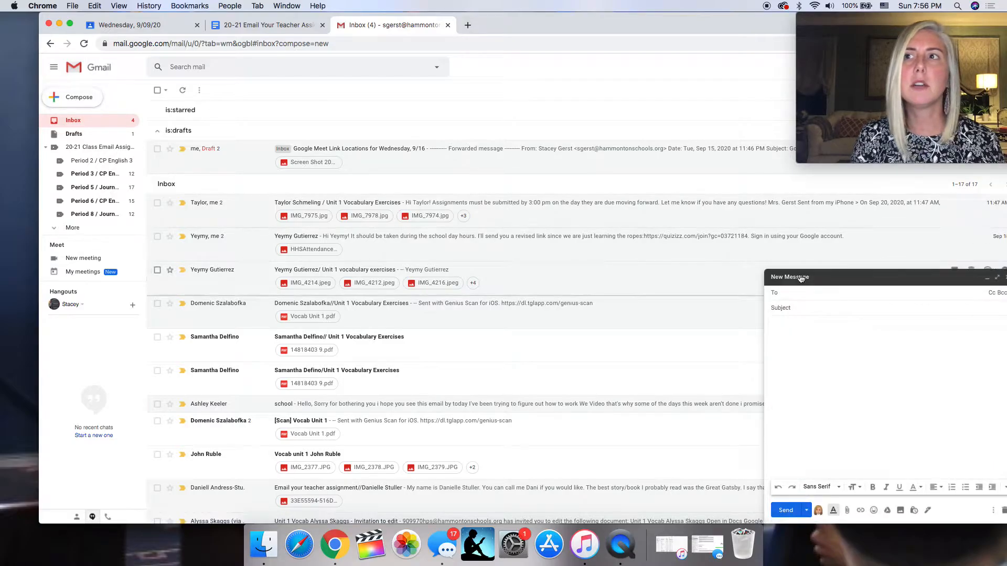
click(998, 278)
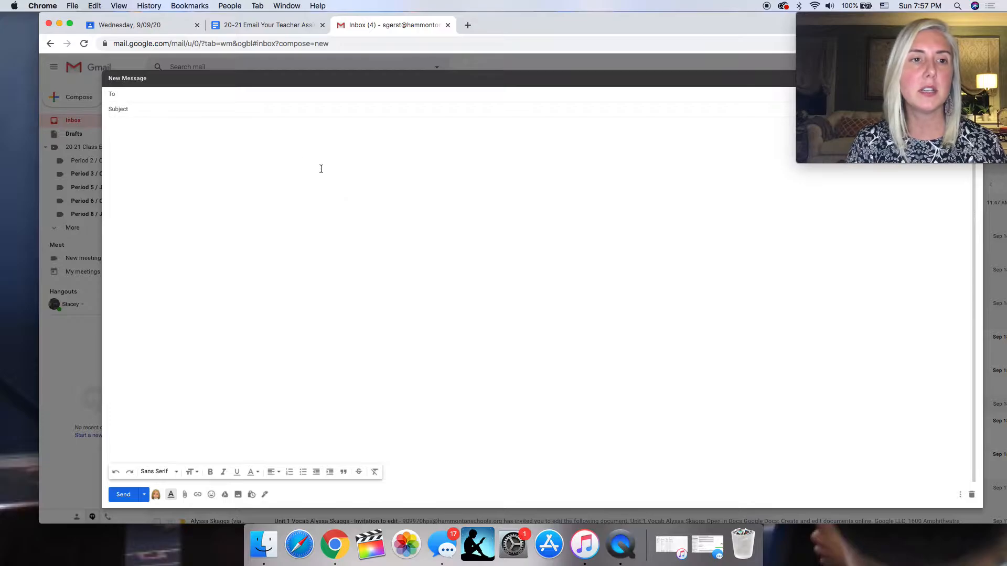
text(SGER)
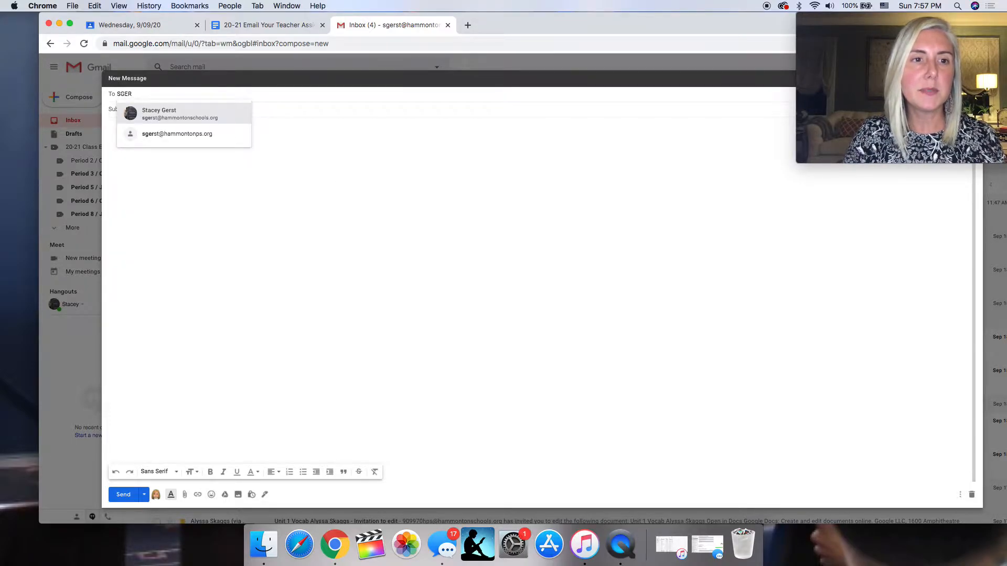
key(Return)
key(Tab)
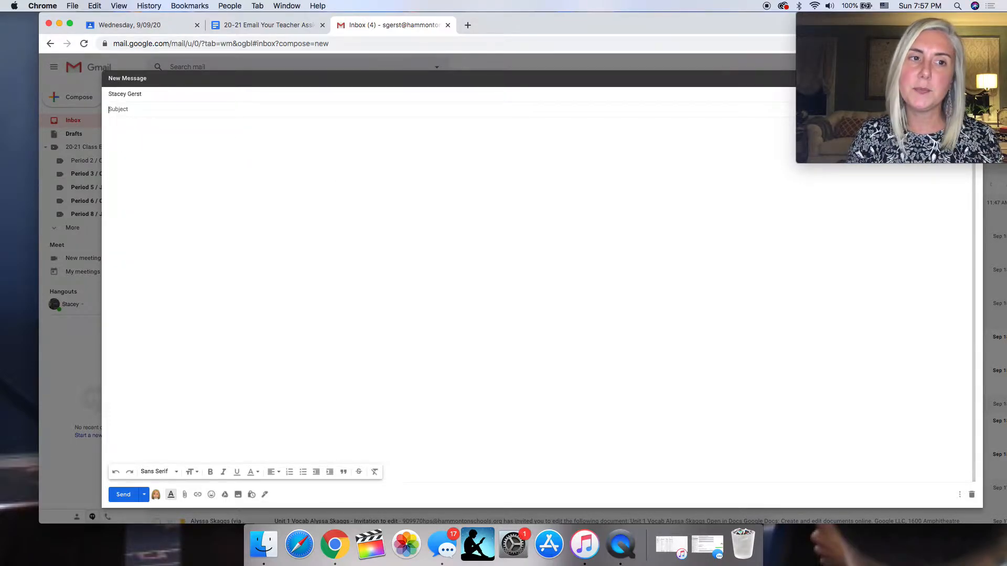
- Copy "Email Your Teacher Assignment // Your Name" from the assignment checklist and paste it as the email's subject
click(224, 26)
scroll(380, 344, down, 5)
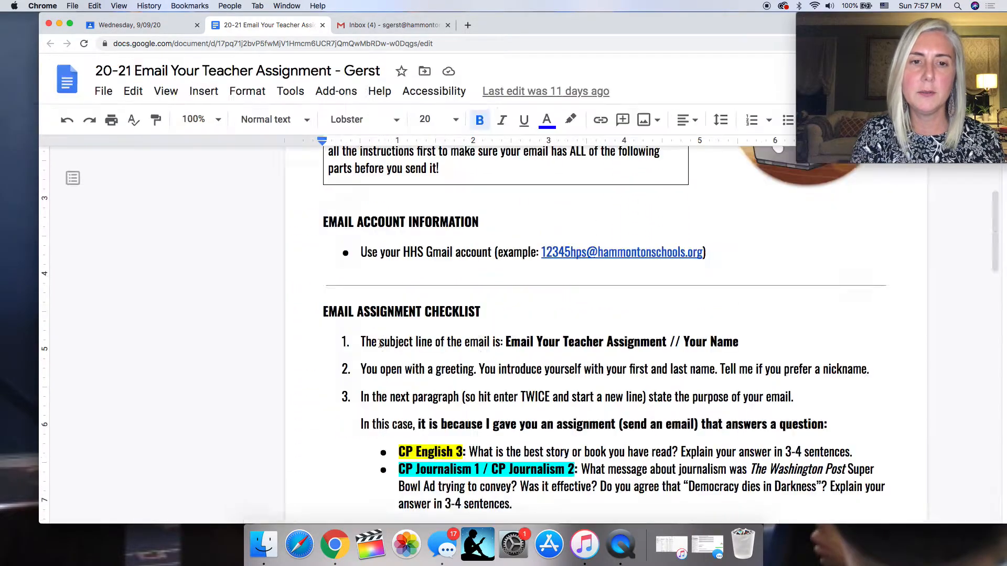
key(super+equal)
scroll(388, 311, down, 2)
drag(382, 305, 654, 315)
key(super+c)
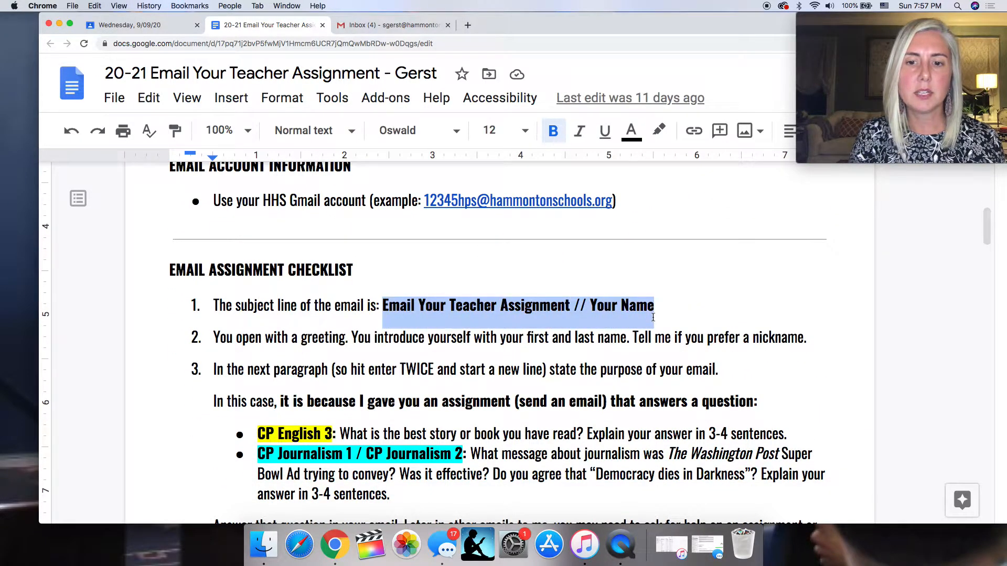
click(369, 26)
key(super+v)
- Replace "Your Name" in the email's subject line with the student's full name
key(super+equal)
key(super+equal)
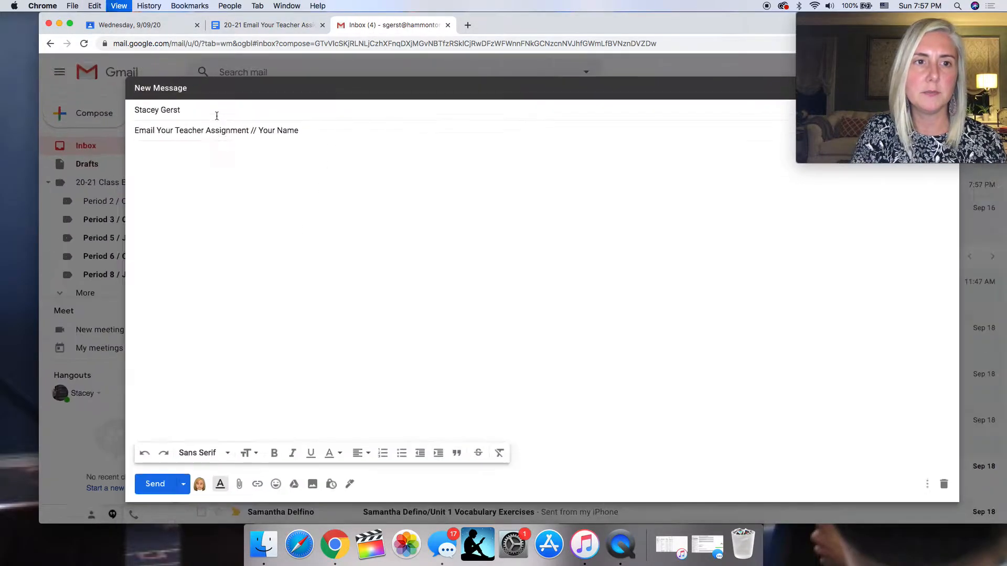
key(super+equal)
key(super+equal)
key(super+equal)
key(BackSpace)
key(BackSpace)
key(BackSpace)
key(BackSpace)
key(BackSpace)
key(BackSpace)
key(BackSpace)
key(BackSpace)
key(BackSpace)
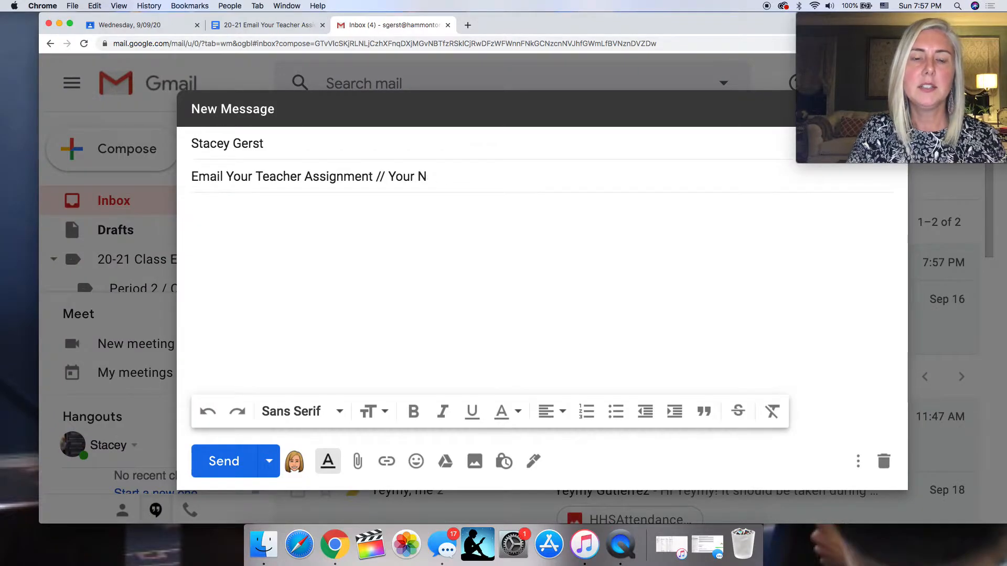
text(JS)
key(BackSpace)
text(oseph Smith)
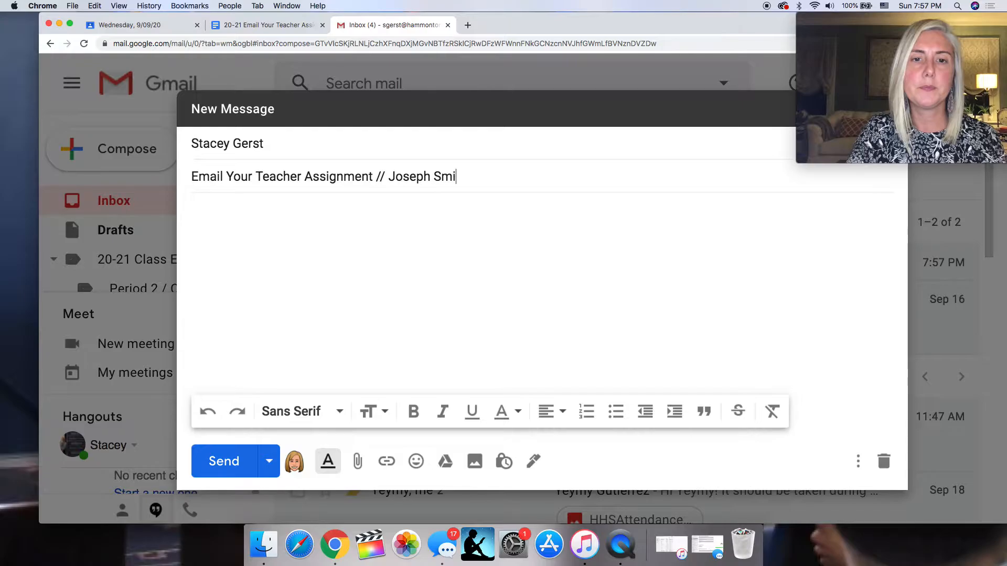
- Consult the checklist's greeting instructions and open the email body with "Dear Ms." and the teacher's surname, followed by a blank line
click(236, 26)
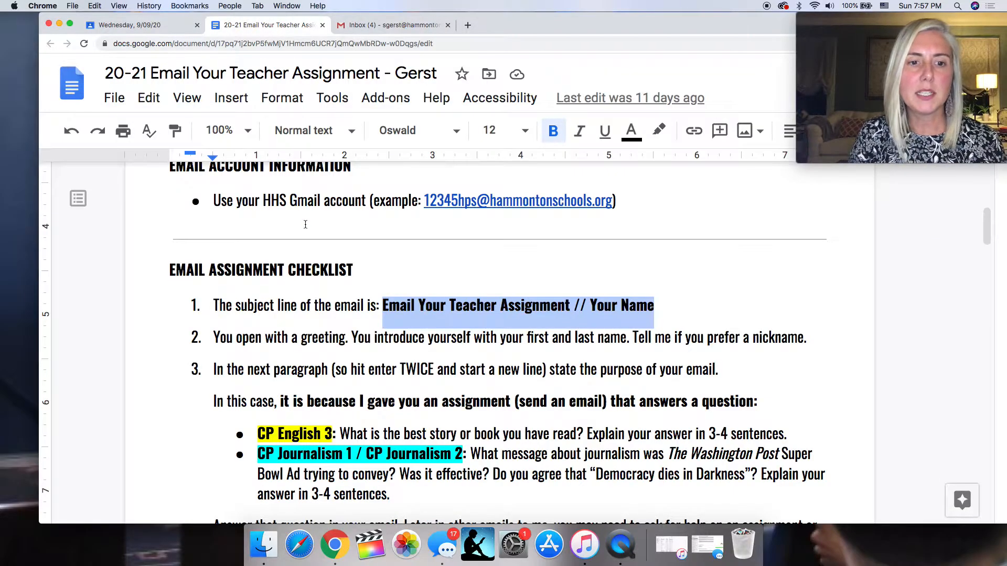
scroll(306, 225, down, 4)
drag(208, 241, 706, 242)
click(797, 221)
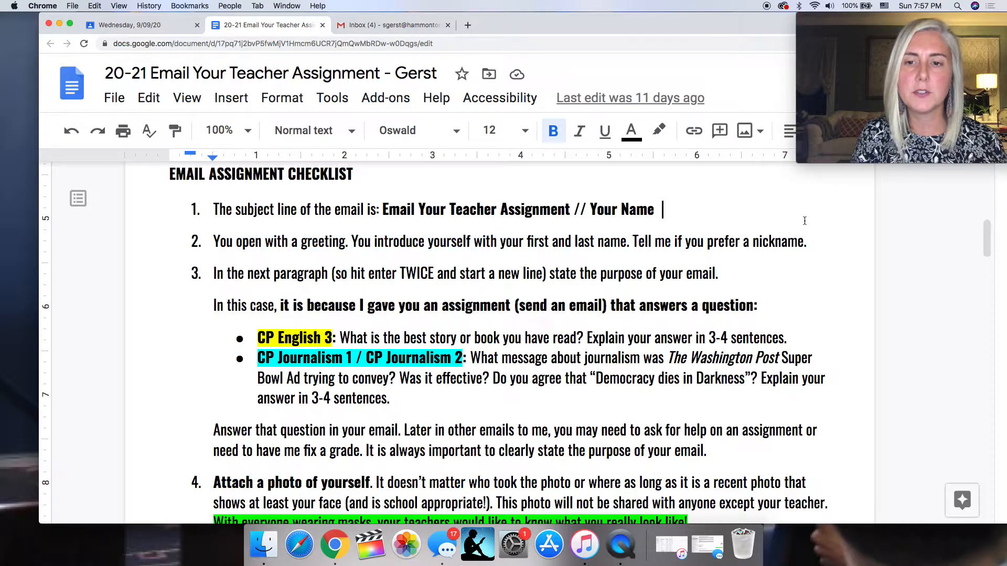
drag(815, 242, 212, 242)
click(353, 26)
click(326, 219)
text(Dear Ms. Gerst,)
key(Return)
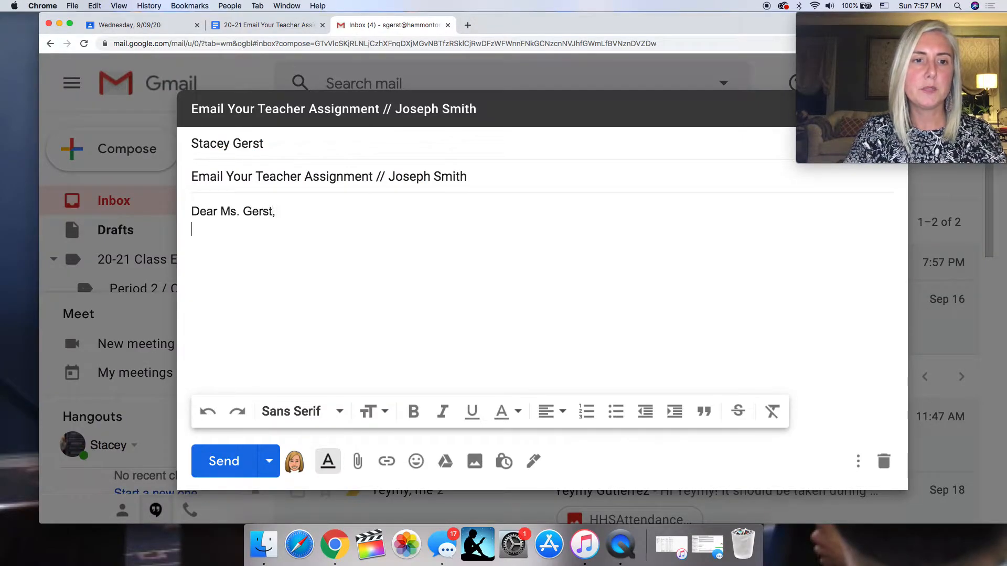
key(Return)
- Write the introduction paragraph giving the student's full name, first period class and preferred nickname, followed by a blank line
text(My name is Joseph Smith, and I am in your first period class. I pefe)
key(BackSpace)
key(BackSpace)
key(BackSpace)
text(re)
key(BackSpace)
text(f)
key(BackSpace)
text(efer to go by the nickname Joe.)
key(Return)
key(Return)
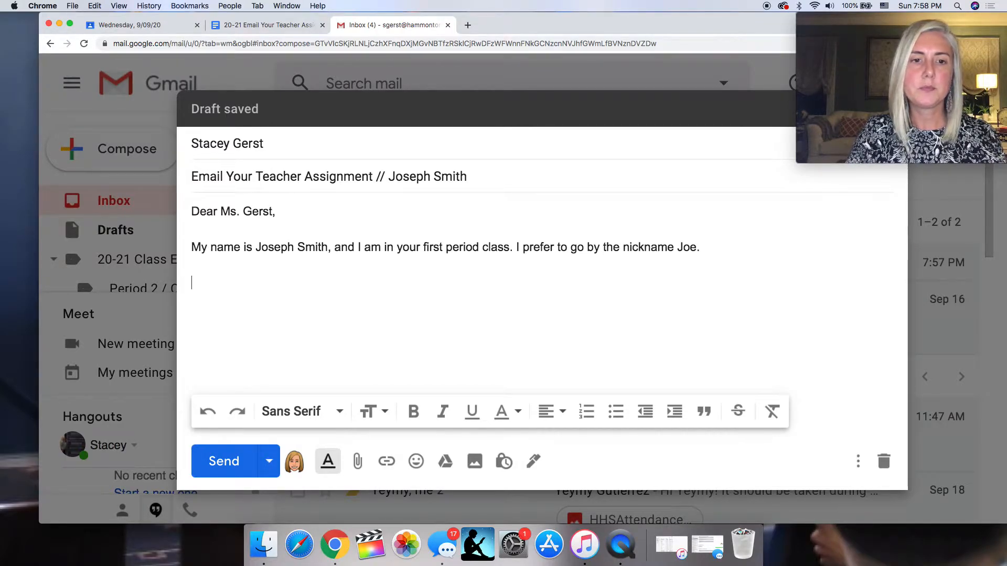
- Read the checklist's instructions on stating the purpose, and add "I am writing this email because you assigned it to me." to the email
click(268, 25)
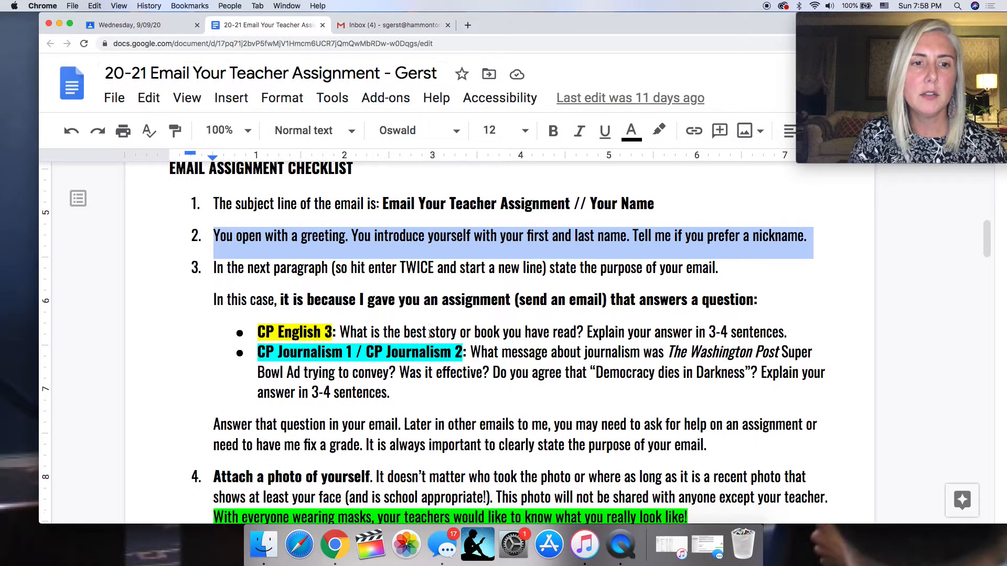
scroll(430, 334, down, 1)
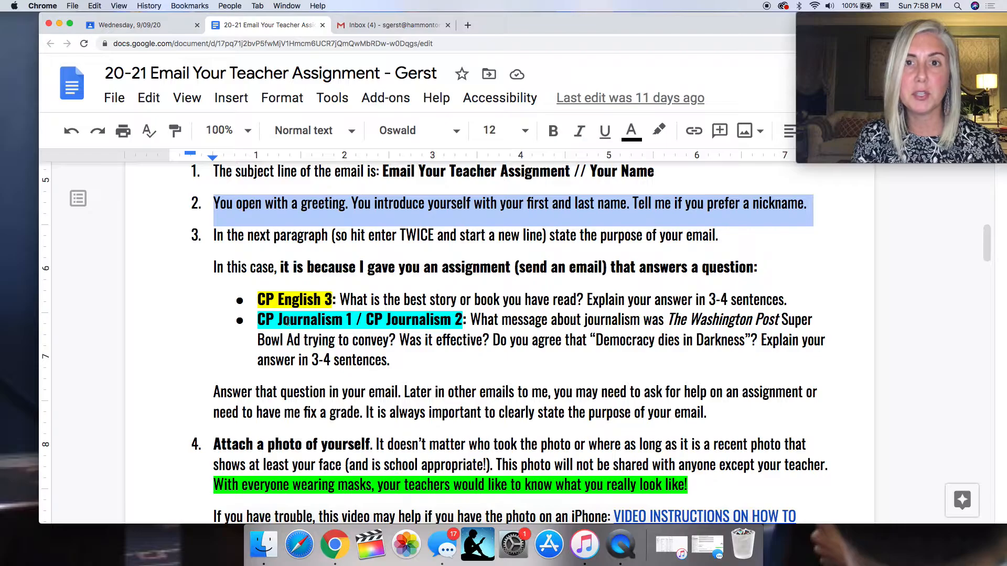
scroll(303, 353, down, 2)
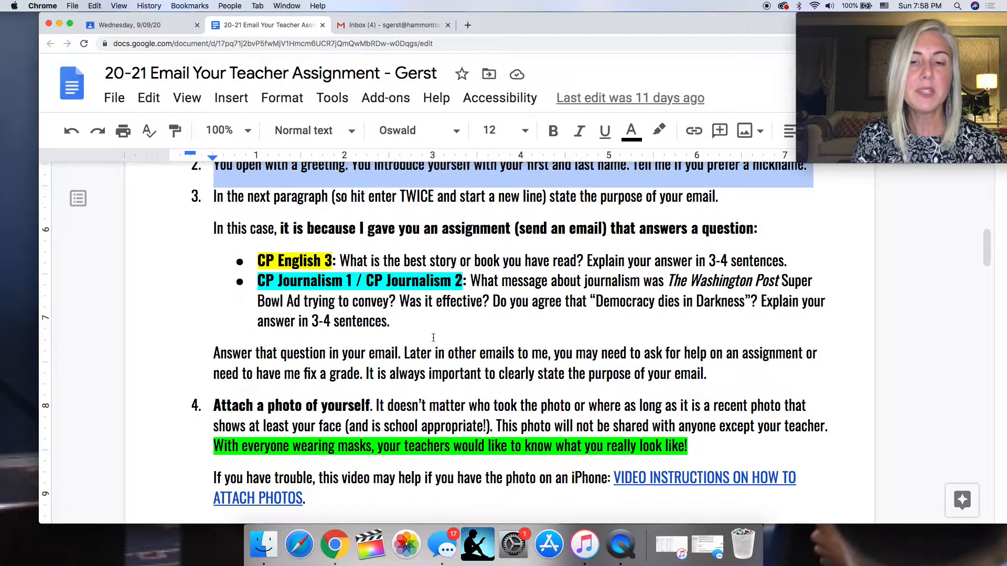
drag(404, 353, 709, 378)
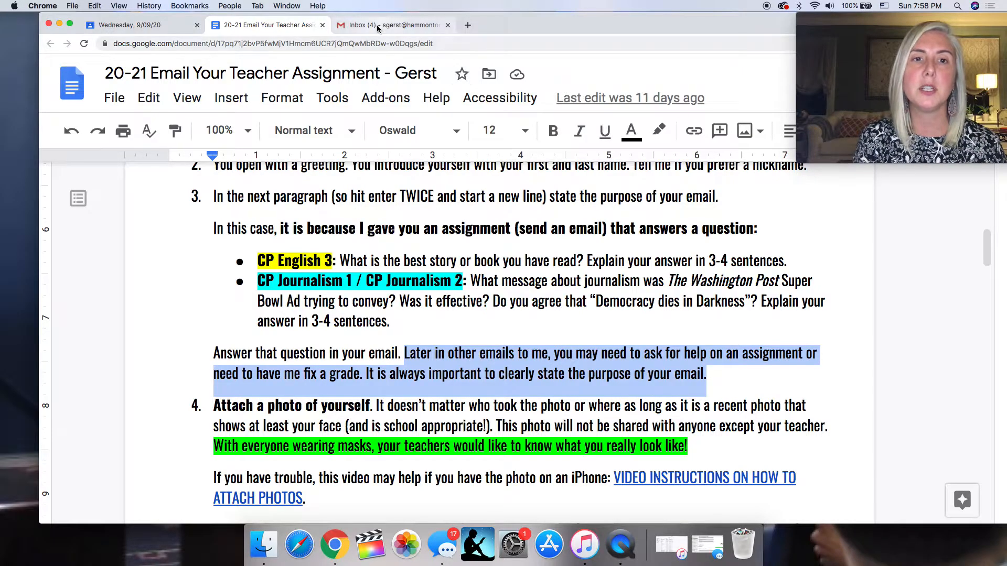
click(393, 25)
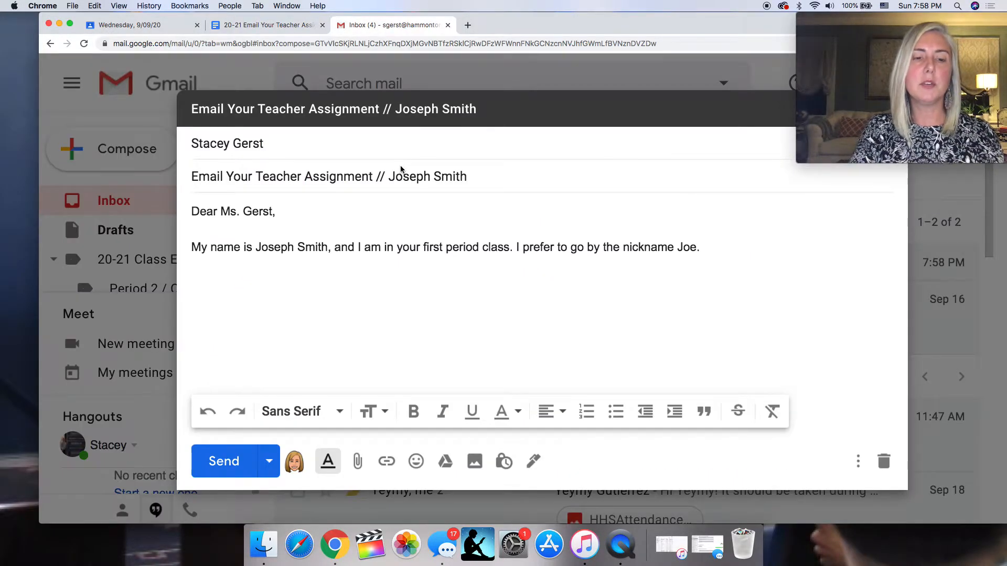
text(The pu)
key(BackSpace)
key(BackSpace)
key(BackSpace)
key(BackSpace)
key(BackSpace)
key(BackSpace)
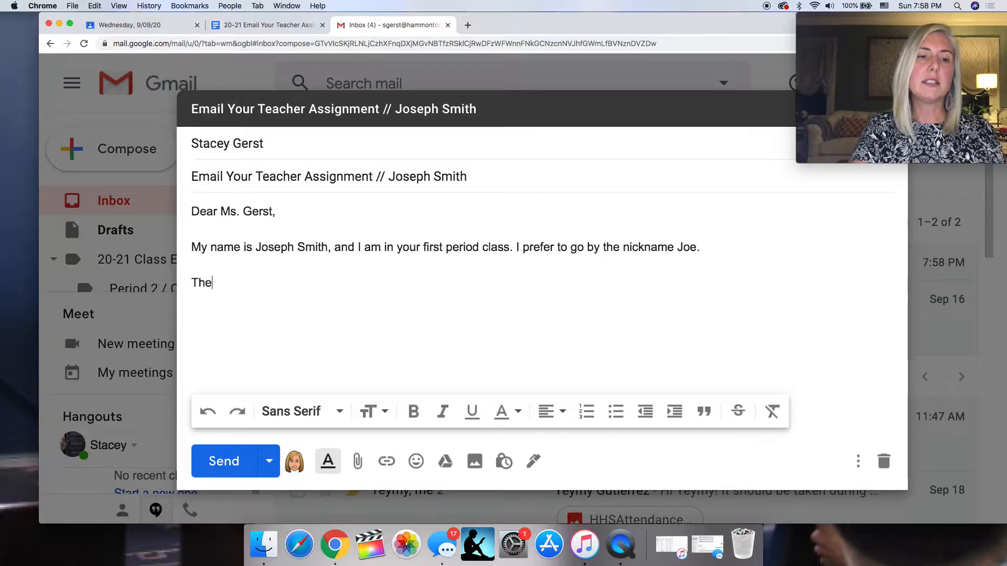
text(I am writing thi)
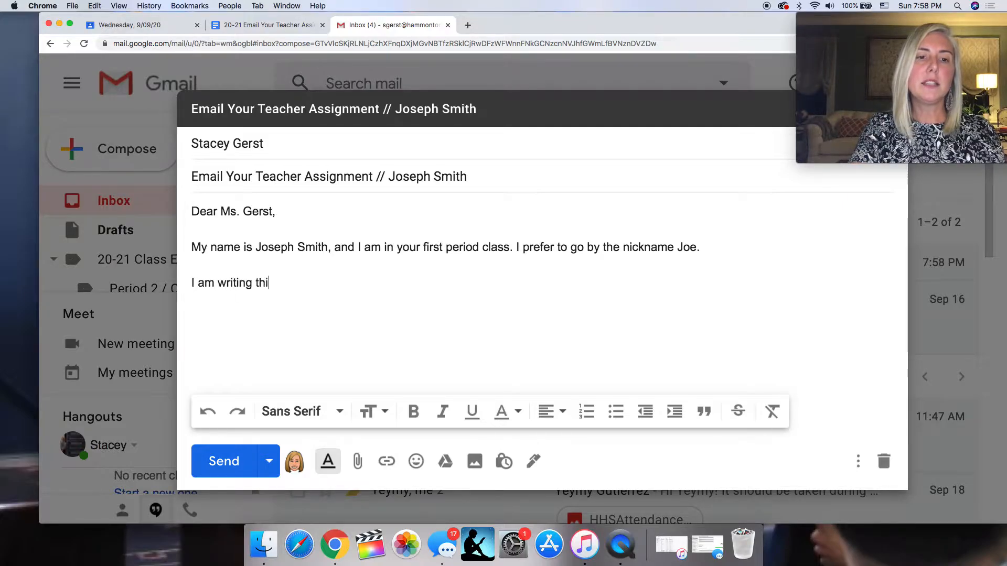
text(s email because )
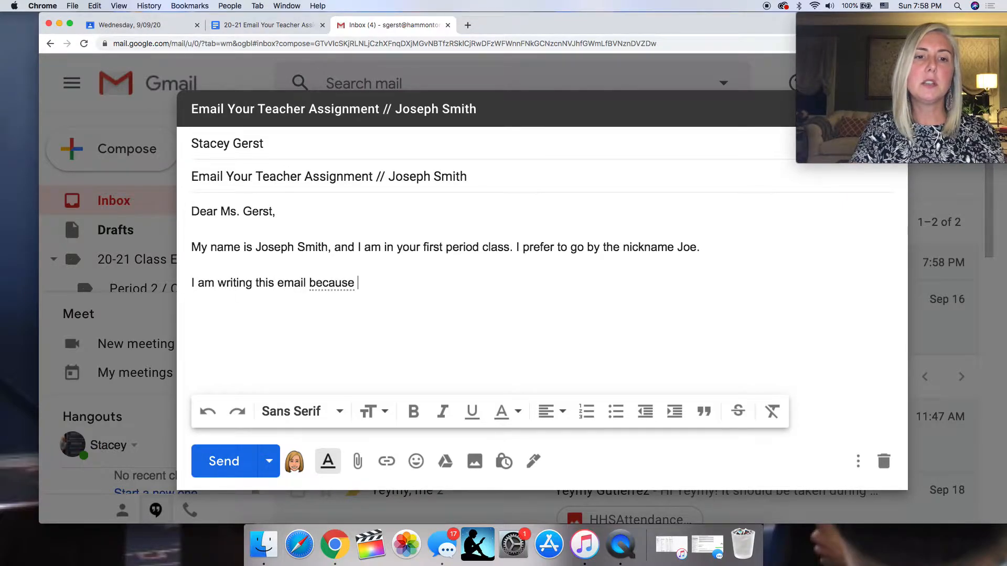
text(you assigned it to me.)
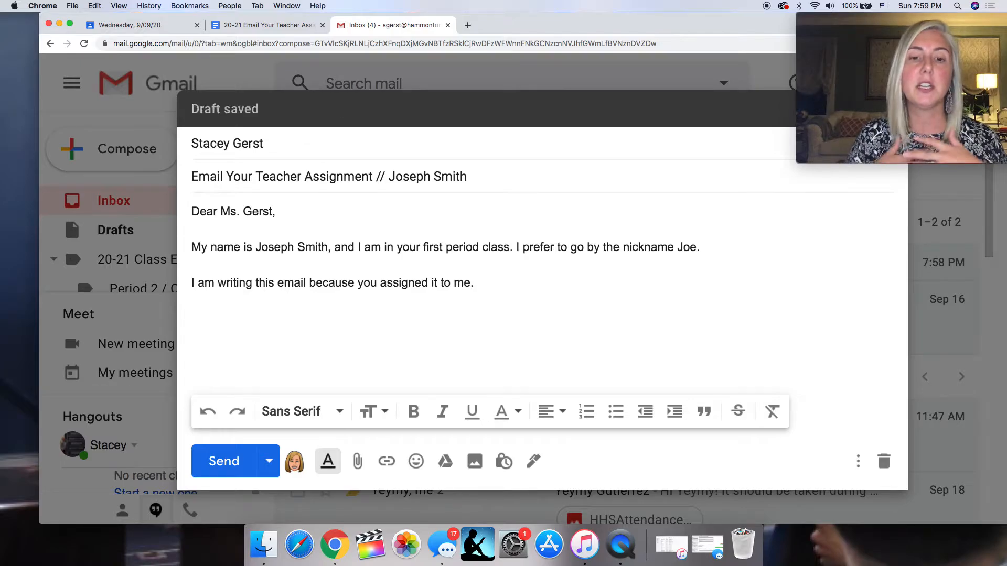
- Add "The best book I have ever read is Just Mercy by Bryan Stevenson" to the purpose paragraph, with the book title in italics
text(M)
key(BackSpace)
text(The best book I have ever red ad was)
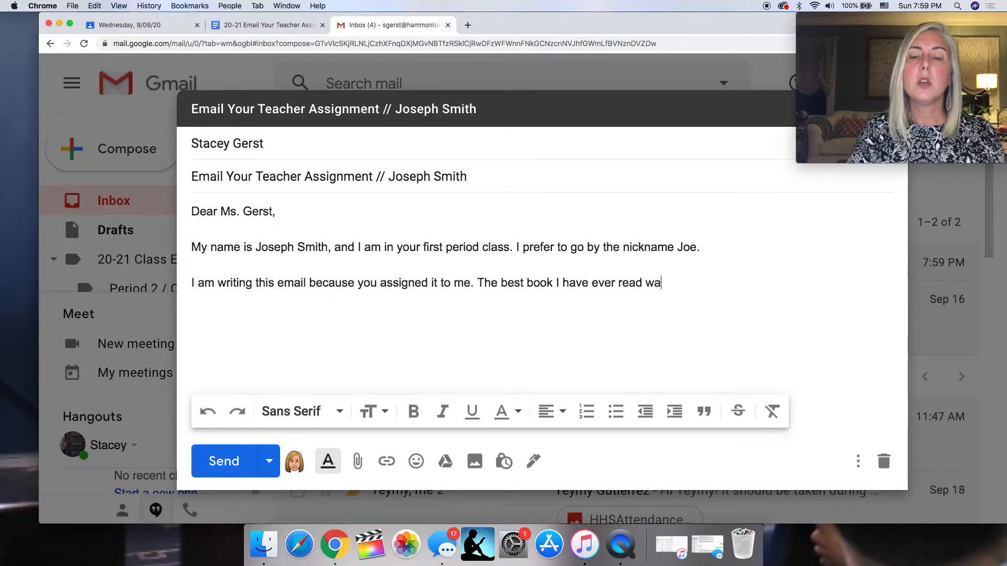
key(BackSpace)
key(BackSpace)
key(BackSpace)
text(is)
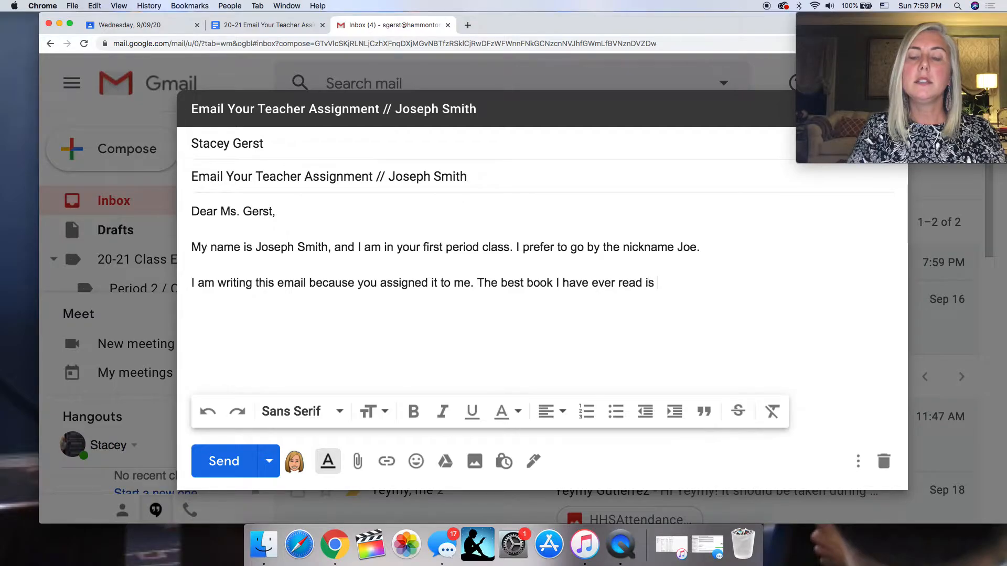
key(super+i)
text(Just Mercy)
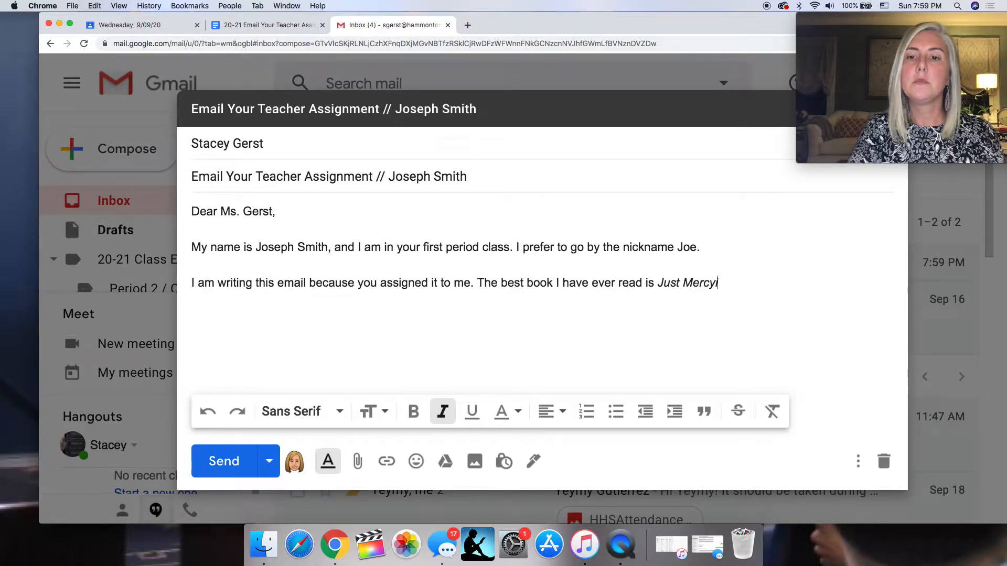
key(super+i)
text(by Bryan Stev)
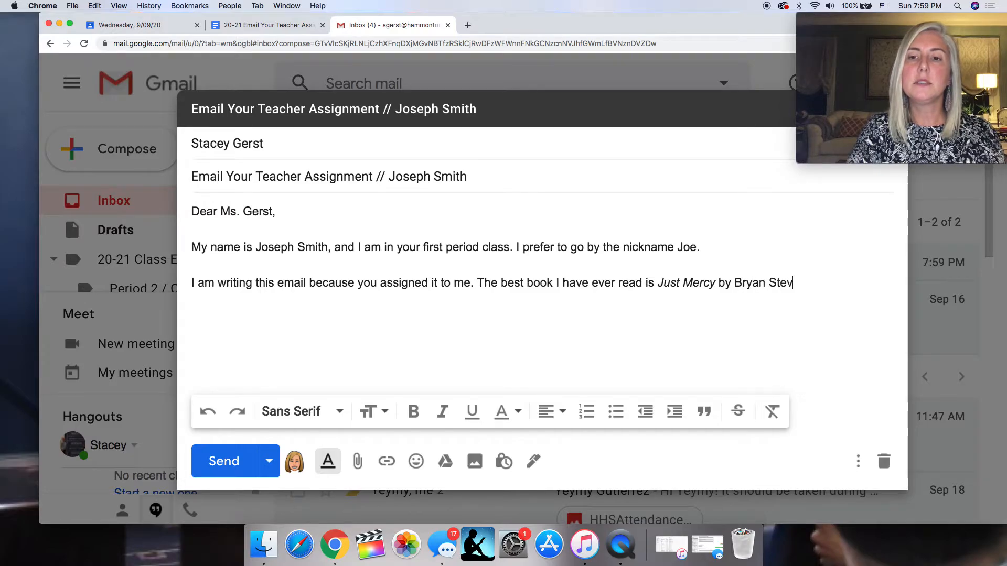
- Continue the purpose paragraph with "It is the story of a lawyer who forms a non-profit to represent people on death-row who never received adequate legal counsel."
text(enson. It is the story of a lawyer who )
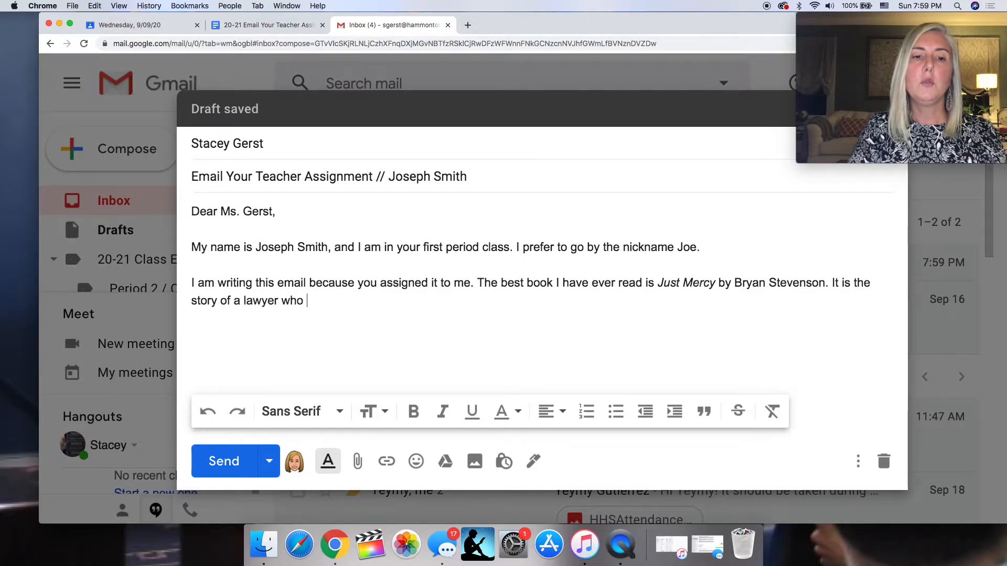
text(offe)
key(BackSpace)
key(BackSpace)
key(BackSpace)
key(BackSpace)
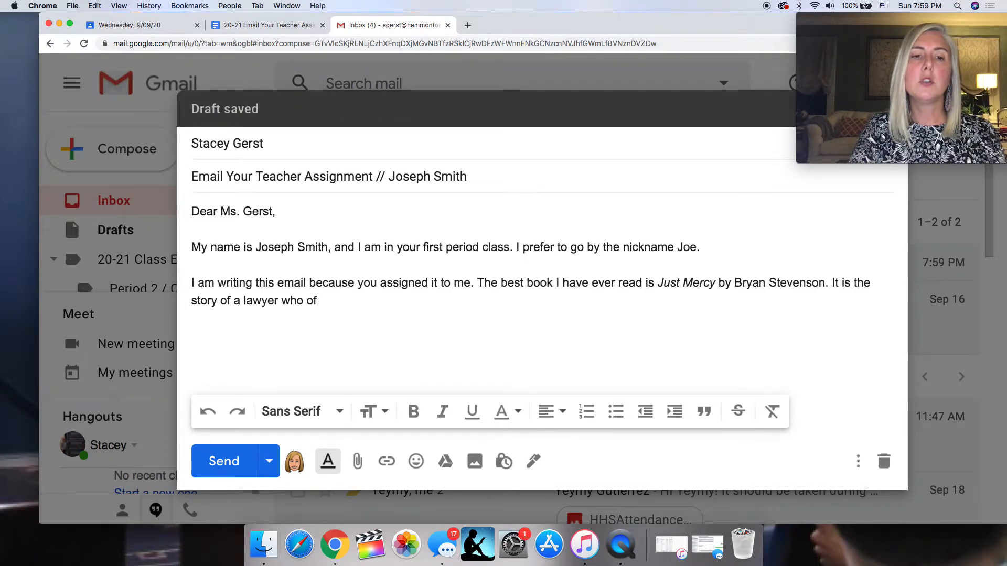
text(for)
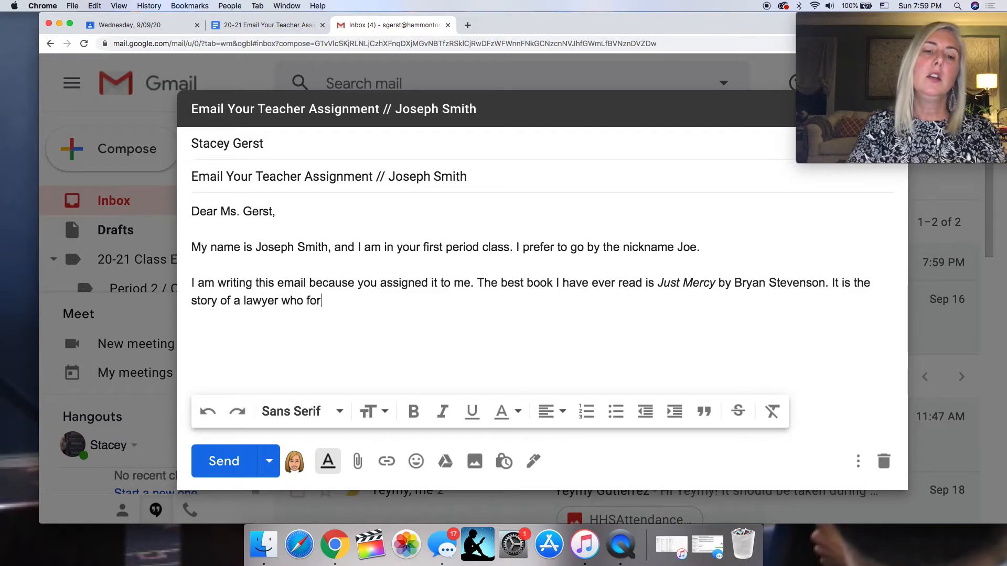
text(ms a non-profi)
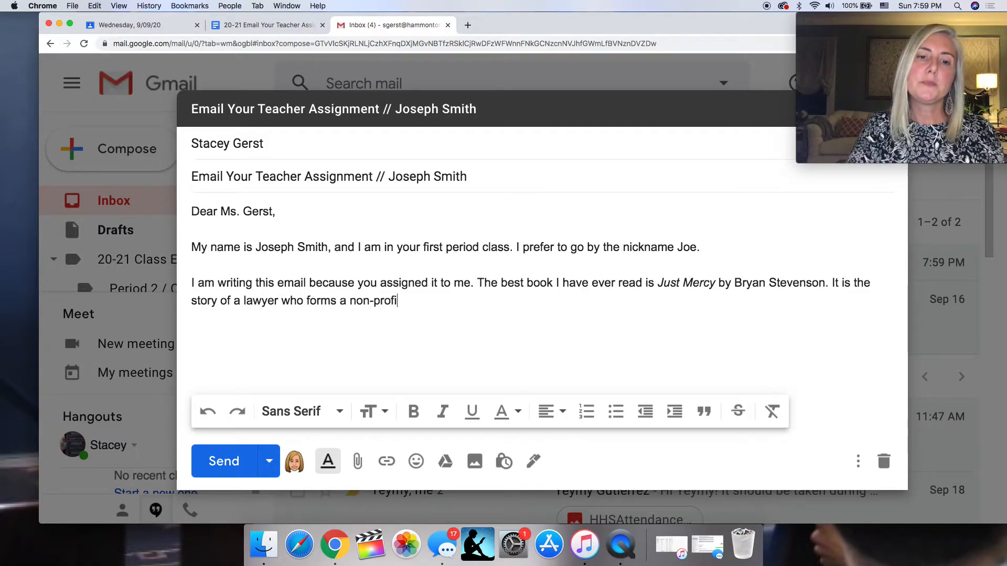
text(t to represent)
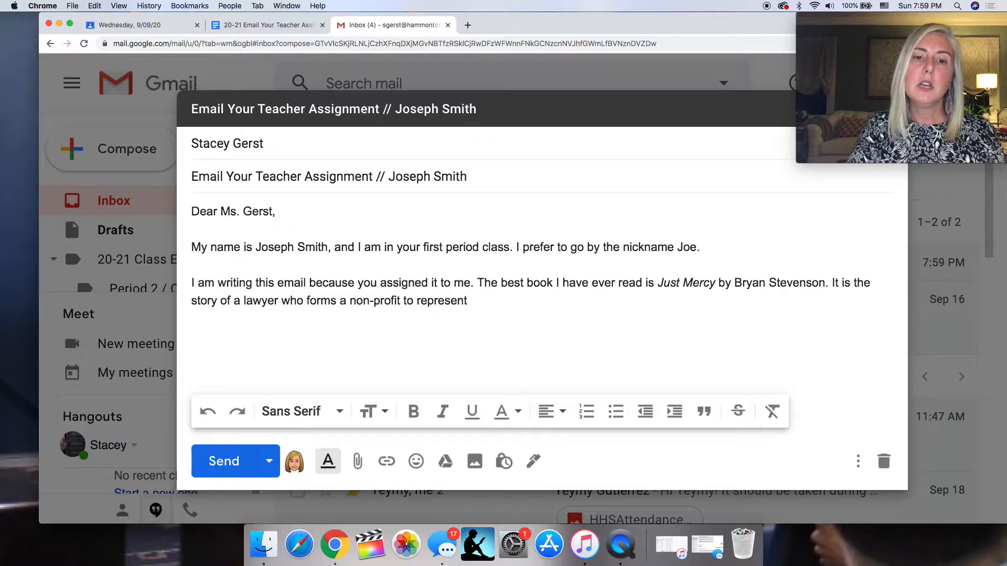
text( people on d)
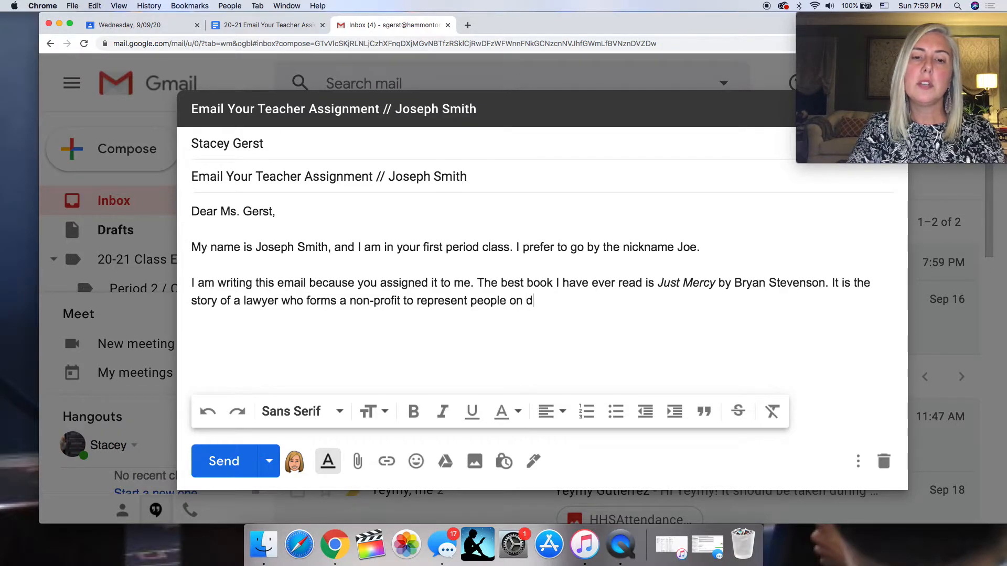
text(eath-row who never received adequate legal)
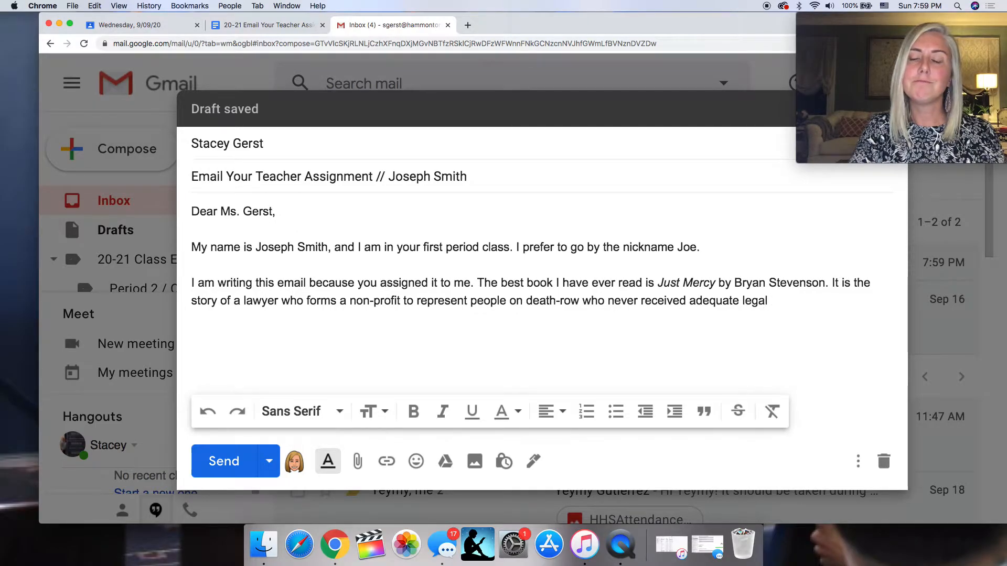
text( counsel. Ste)
- Add the sentence "Stevenson highlights several individual cases he has worked with." to the purpose paragraph
key(BackSpace)
text(tevenson highlist)
key(BackSpace)
key(BackSpace)
text(ghts)
key(BackSpace)
text(s servearl in)
key(BackSpace)
key(BackSpace)
key(BackSpace)
key(BackSpace)
key(BackSpace)
key(BackSpace)
text(ral individual cases he has worked. I)
key(BackSpace)
key(BackSpace)
key(BackSpace)
text(with. I was very. move)
- End the purpose paragraph with "I was very moved by this story, and it's call for criminal justice reform."
key(BackSpace)
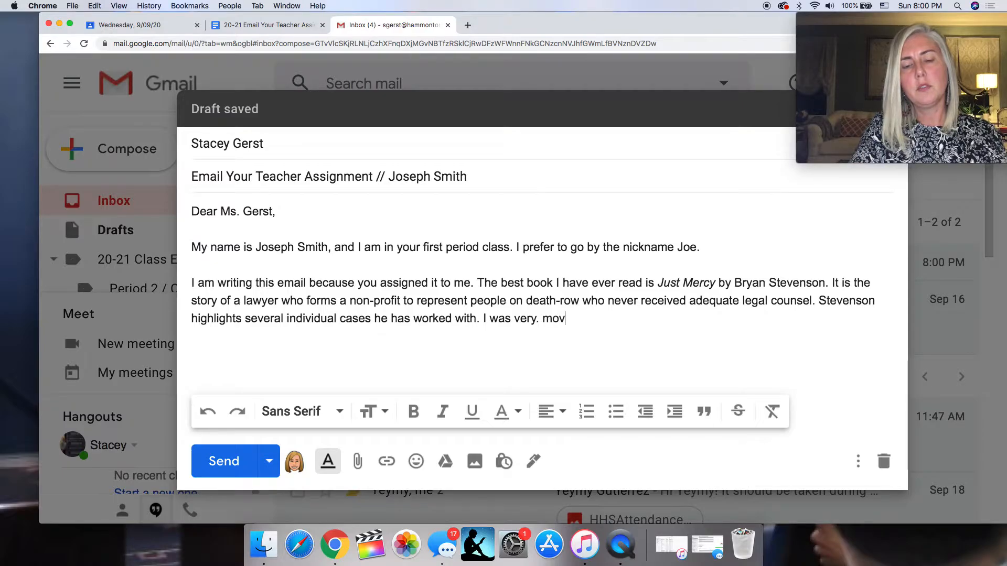
key(BackSpace)
key(BackSpace)
key(BackSpace)
key(BackSpace)
key(BackSpace)
text(moved by thei story andi t)
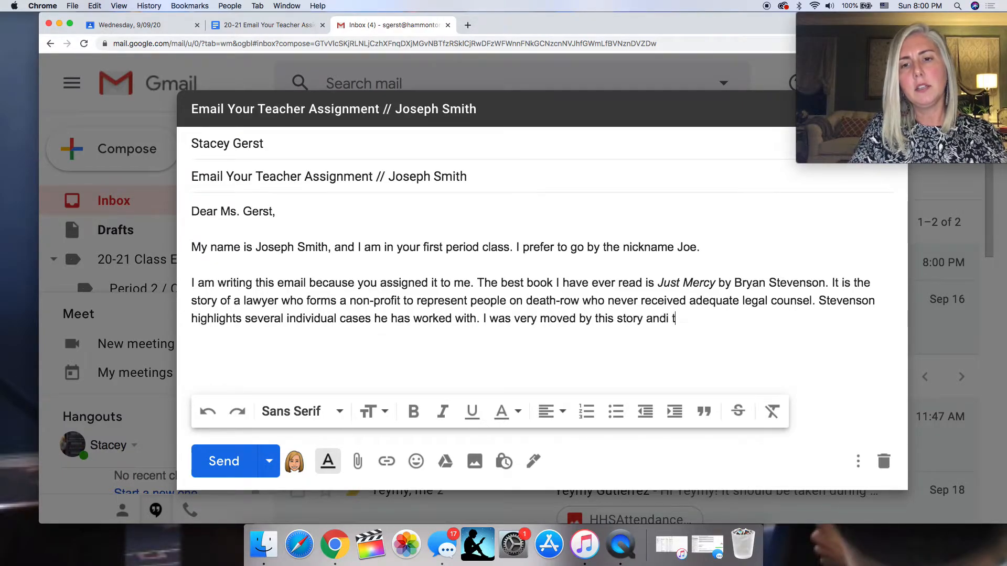
key(BackSpace)
key(BackSpace)
key(BackSpace)
key(BackSpace)
key(BackSpace)
text(, an)
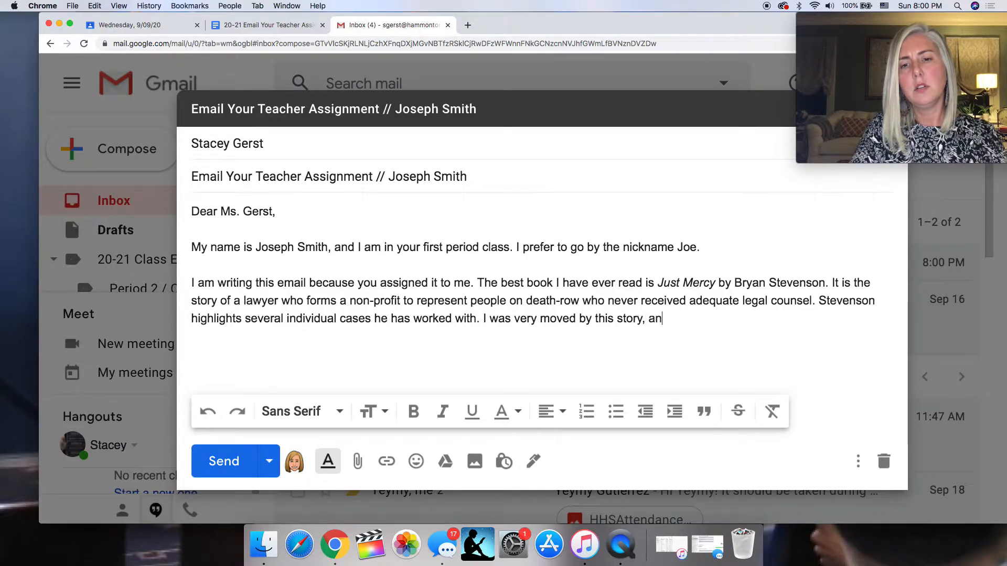
text(d it's call for )
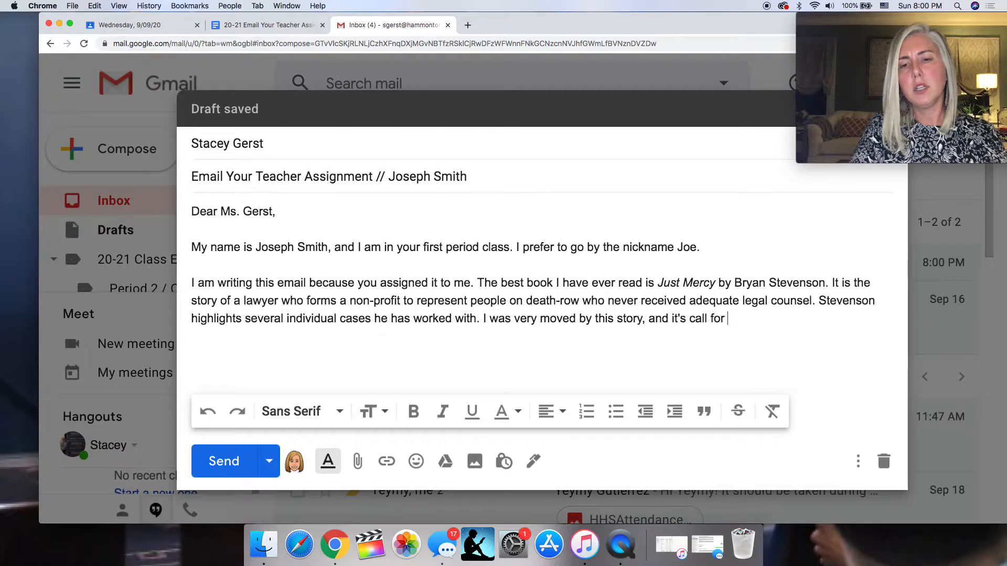
text(criminal )
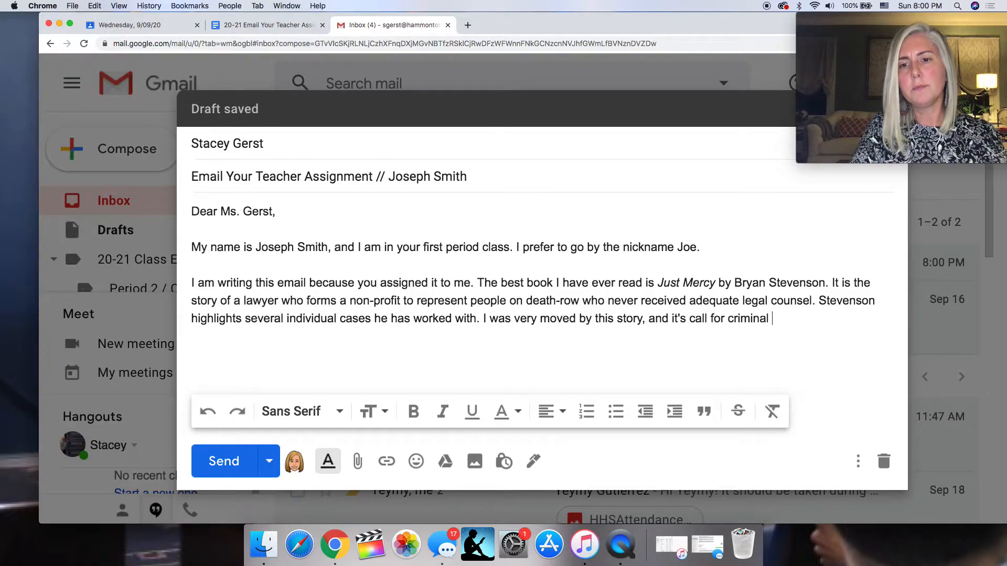
text(justice reform.)
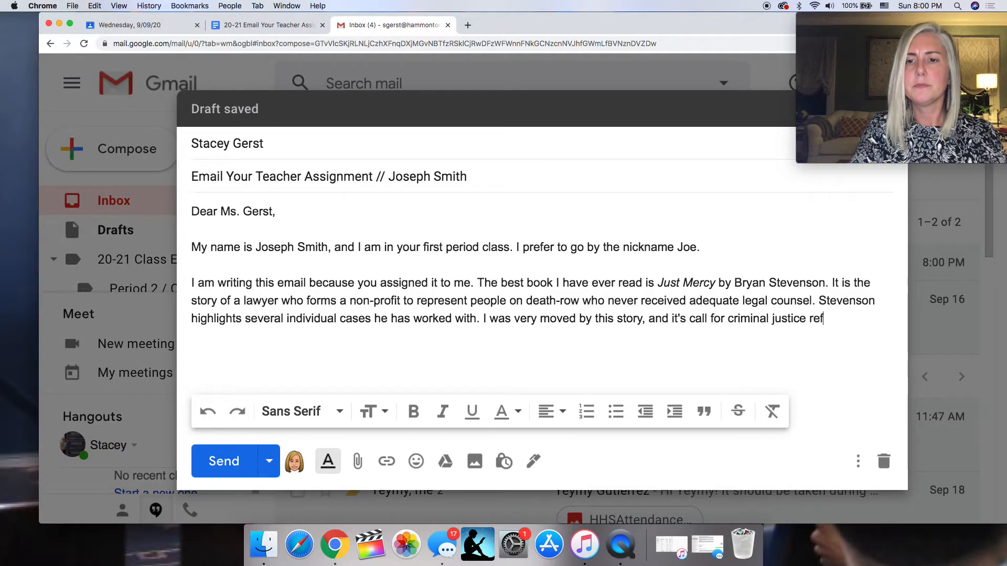
- Consult the checklist's photo instructions and add the July 2, 2017 photo to the email as an attachment
click(260, 24)
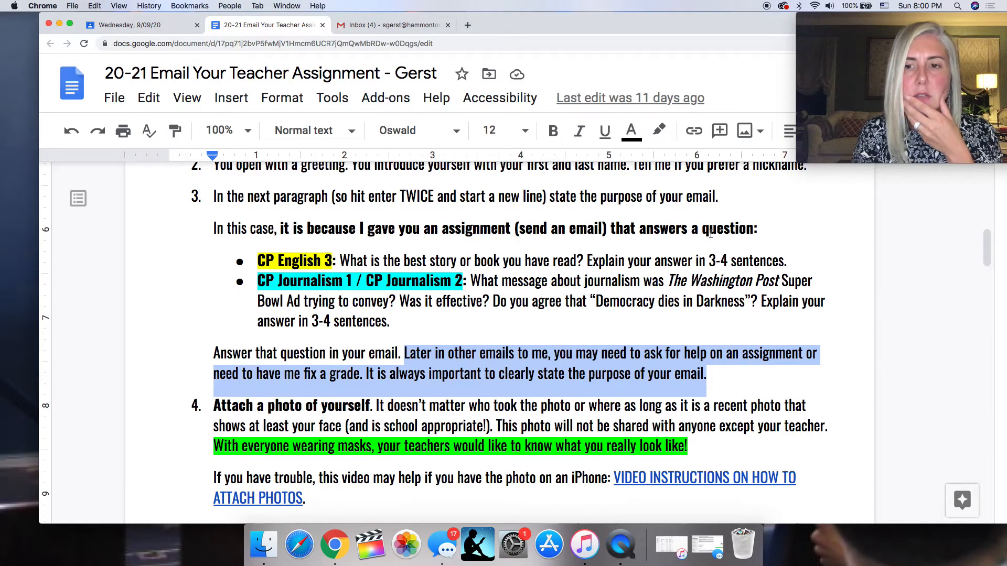
scroll(710, 234, down, 3)
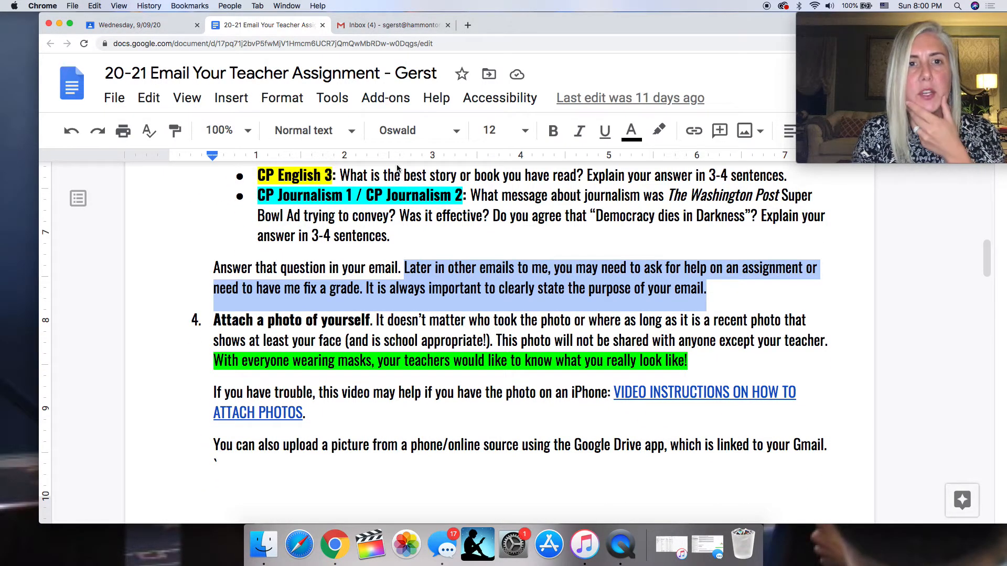
click(363, 25)
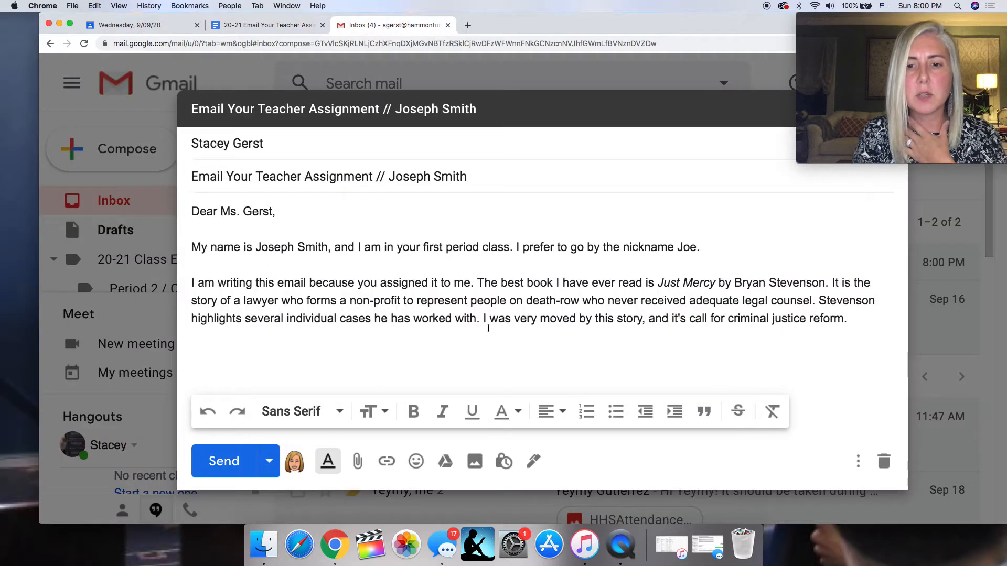
click(475, 462)
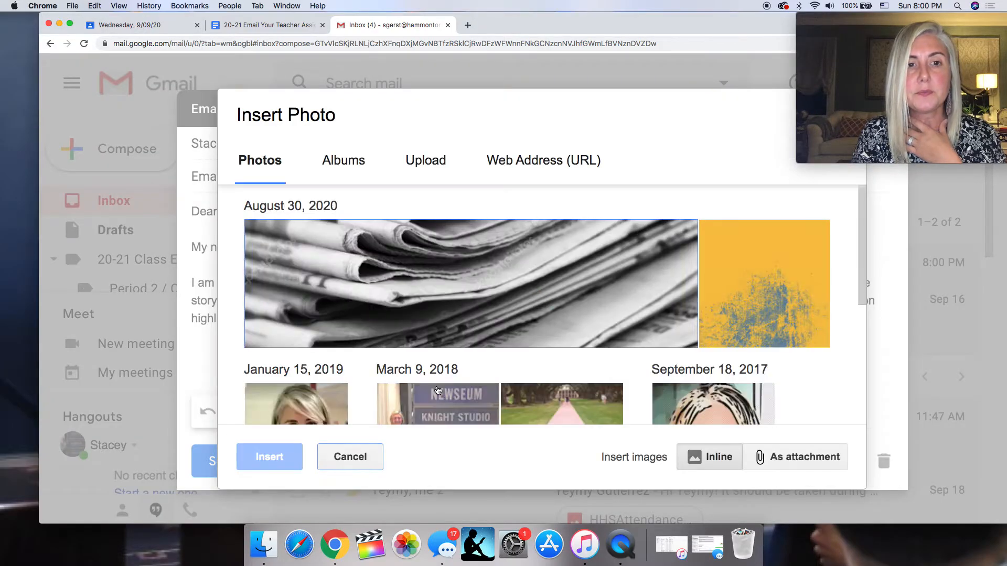
scroll(390, 334, down, 2)
scroll(391, 334, down, 5)
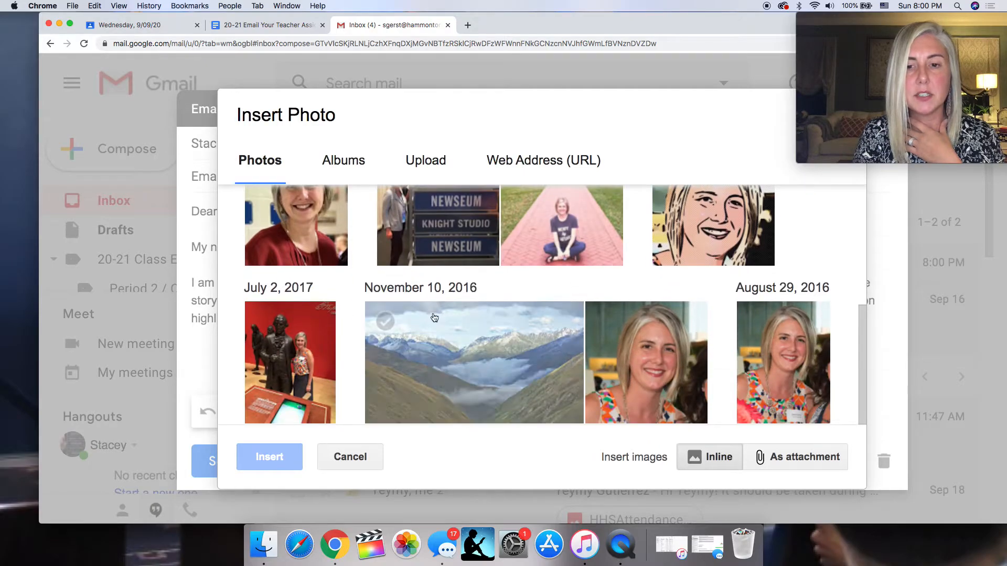
click(309, 357)
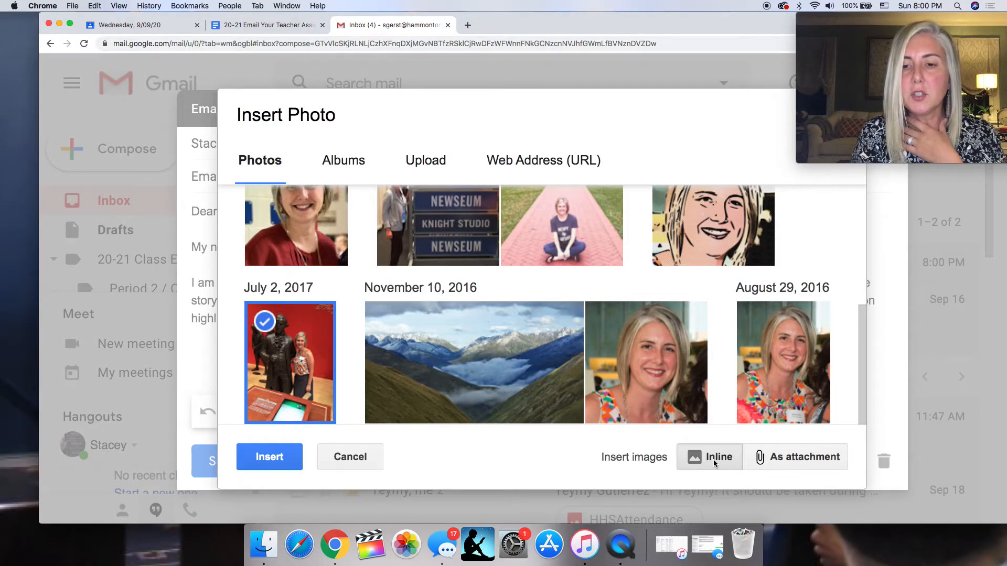
click(781, 457)
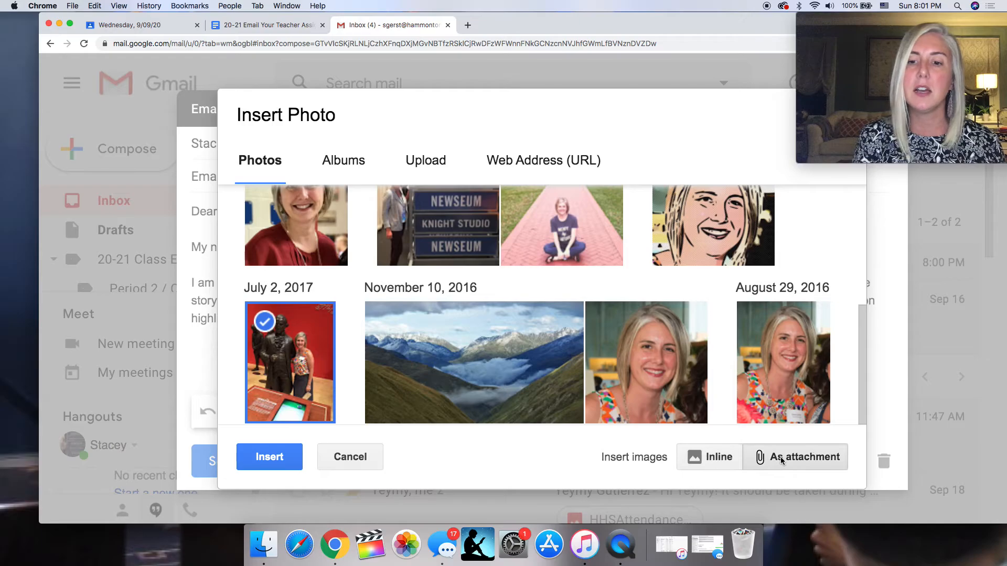
click(286, 454)
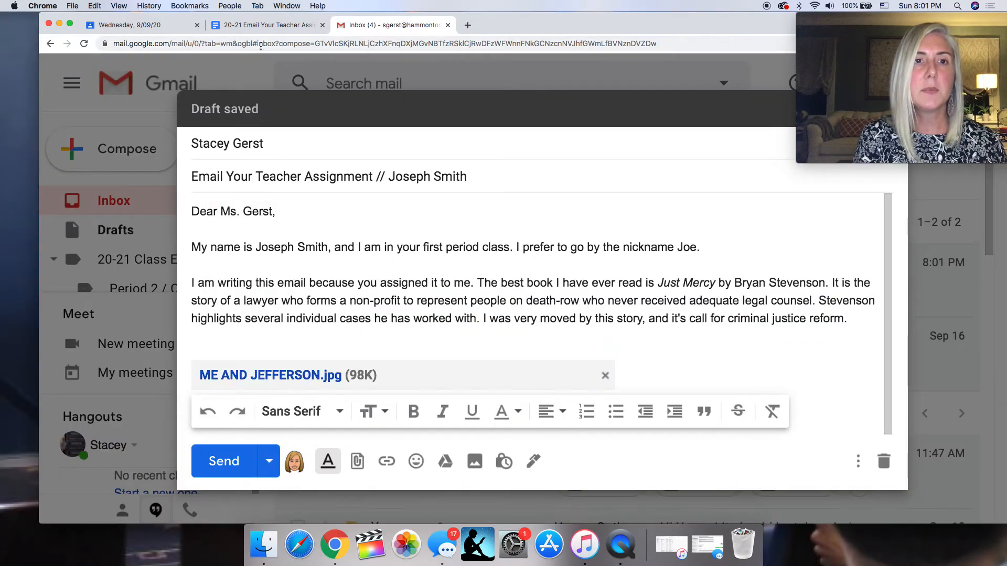
- Consult the checklist's closing instructions and add "I'm looking forward to a great year in class!" as a separate paragraph below the purpose paragraph
click(267, 25)
scroll(396, 301, down, 10)
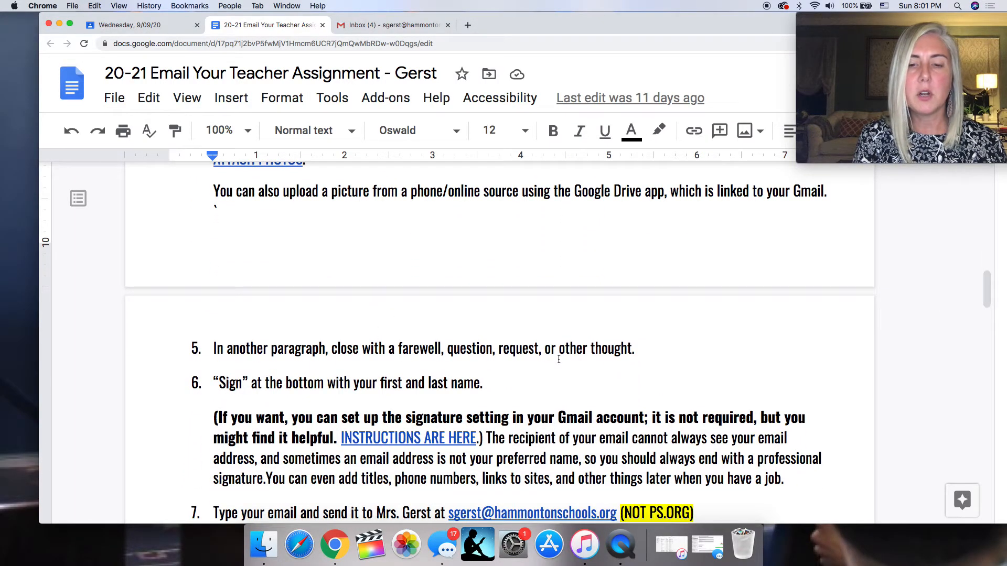
click(394, 26)
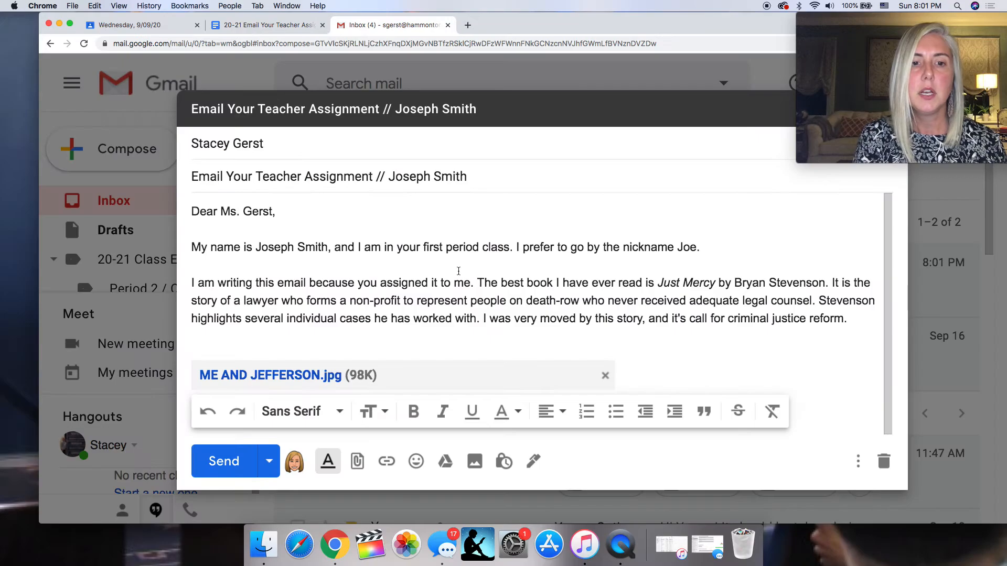
click(850, 321)
key(Return)
text(I'm look)
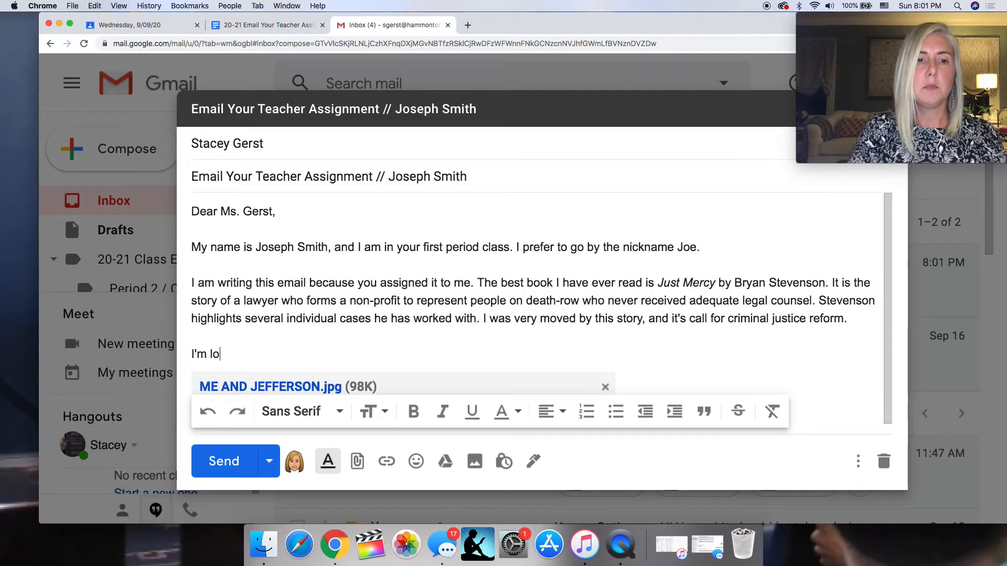
key(BackSpace)
text(okn)
key(BackSpace)
text(ing foward to a)
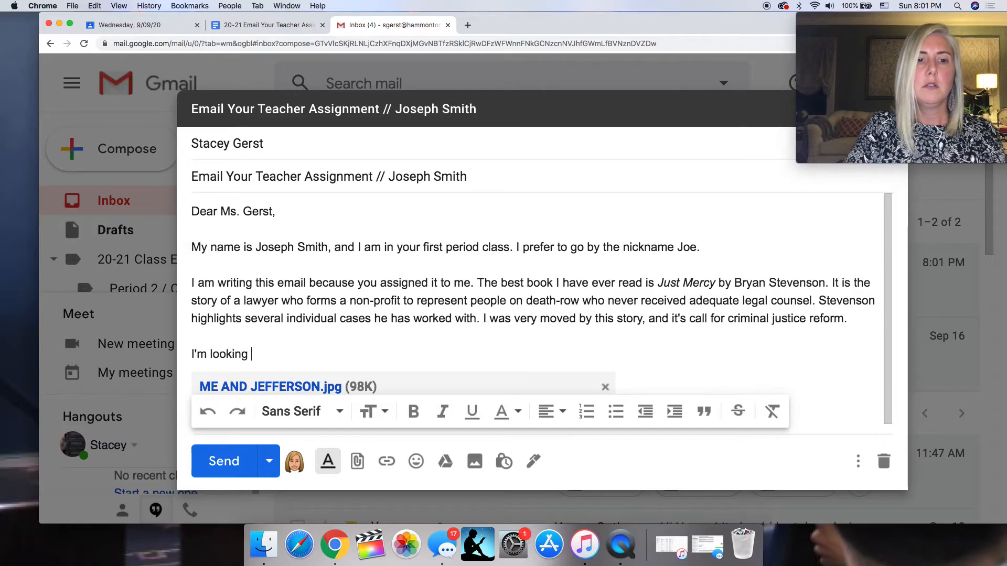
key(BackSpace)
key(BackSpace)
key(BackSpace)
key(BackSpace)
key(BackSpace)
key(BackSpace)
key(BackSpace)
key(BackSpace)
key(BackSpace)
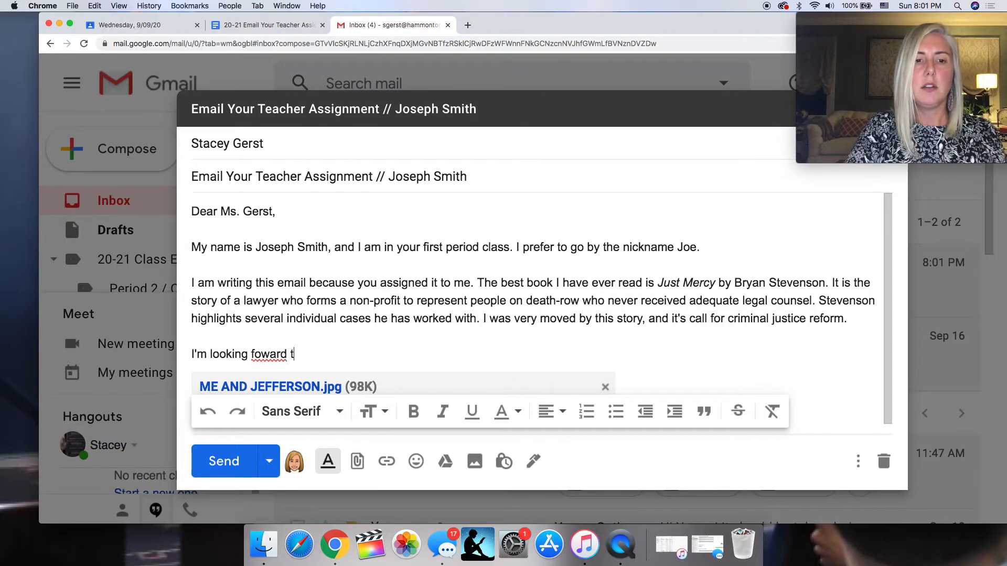
text(rward to a great yea)
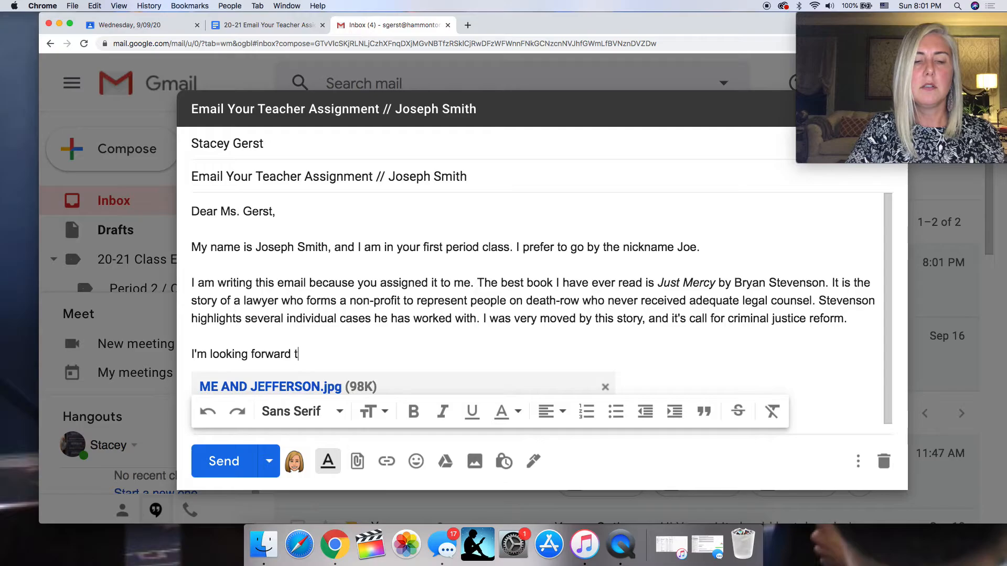
text(r in class!)
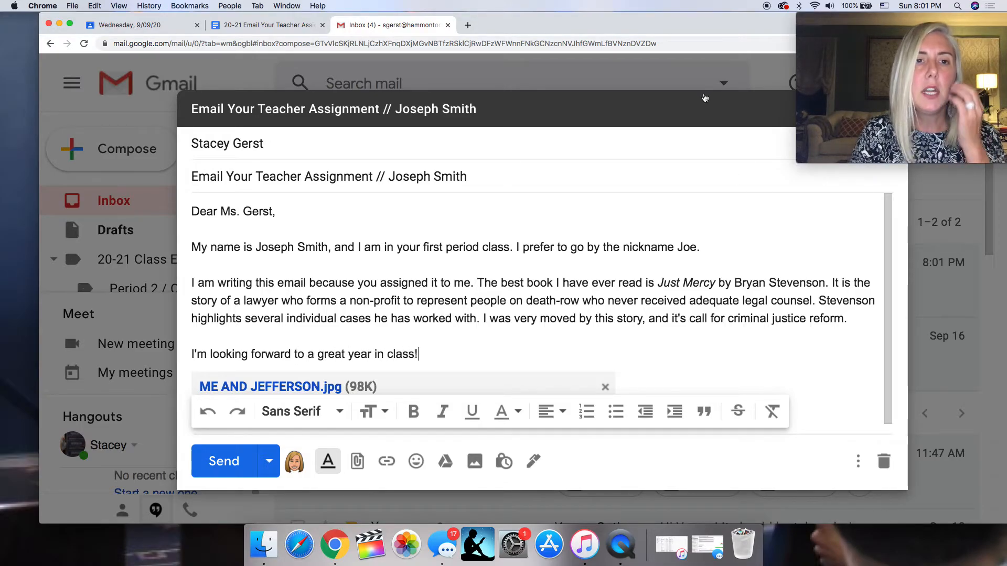
- Read the checklist's signature instructions and sign off the email with "With regards," and the student's full name, separated by blank lines
click(268, 25)
scroll(444, 400, down, 1)
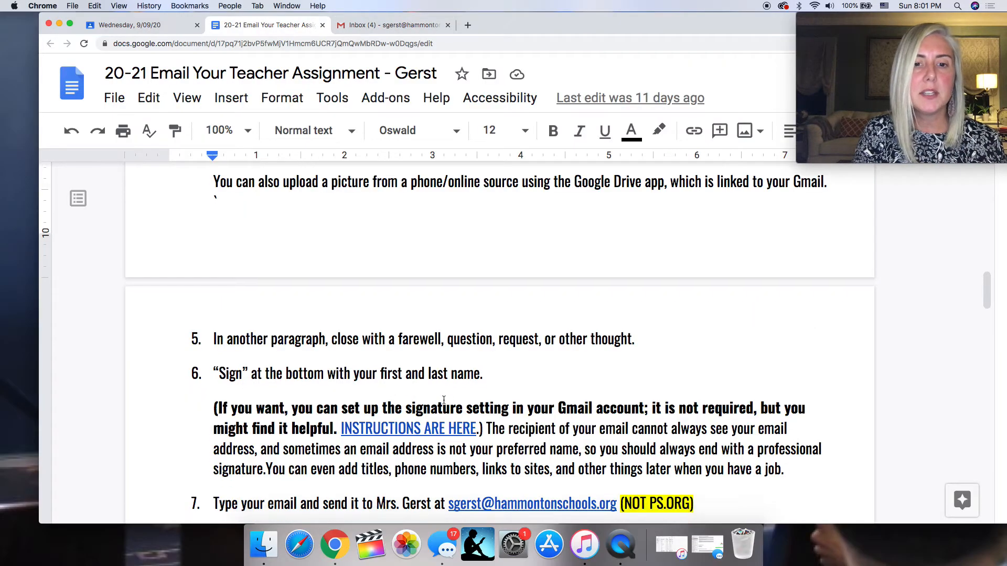
scroll(444, 400, down, 1)
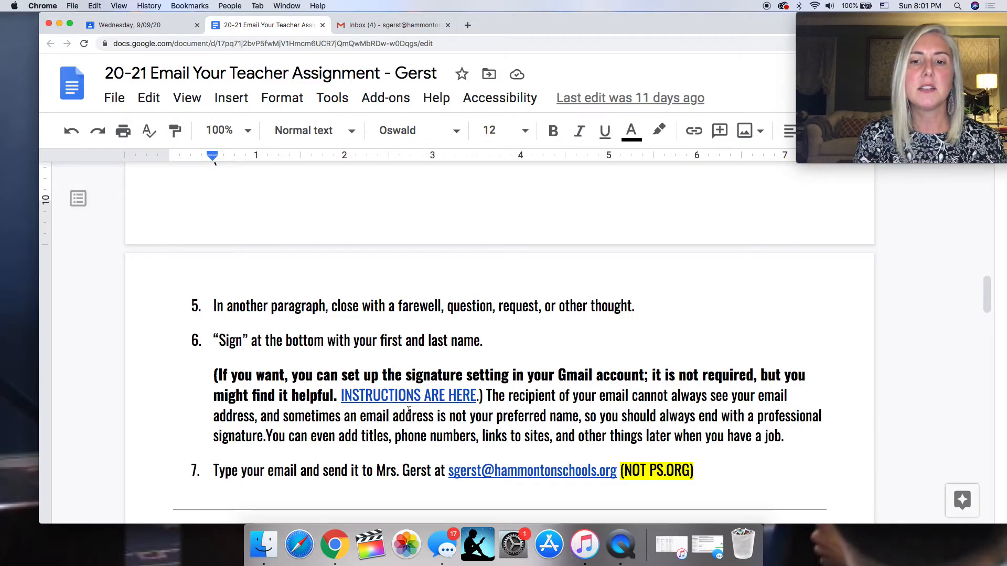
click(361, 29)
key(Return)
key(Return)
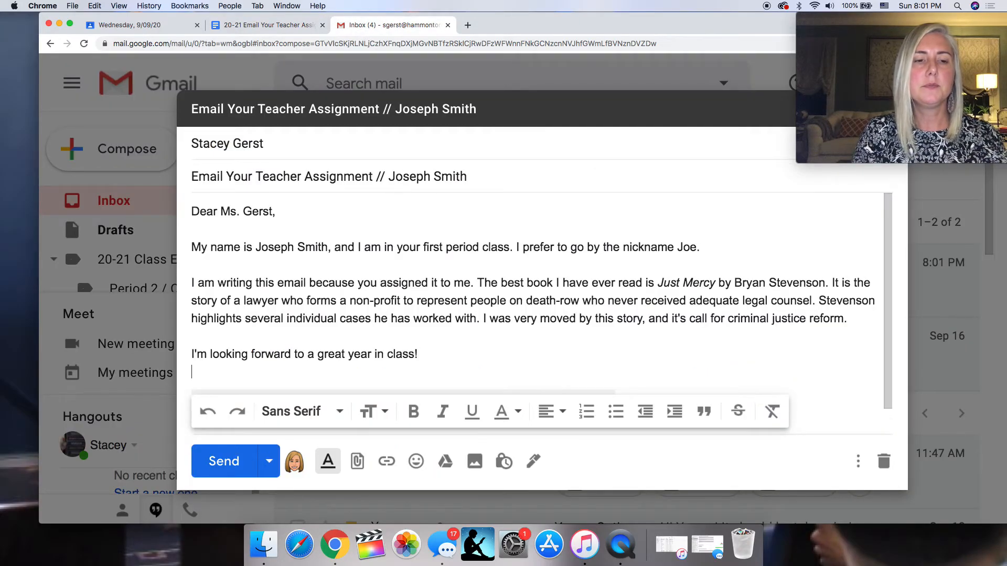
text(With regards,)
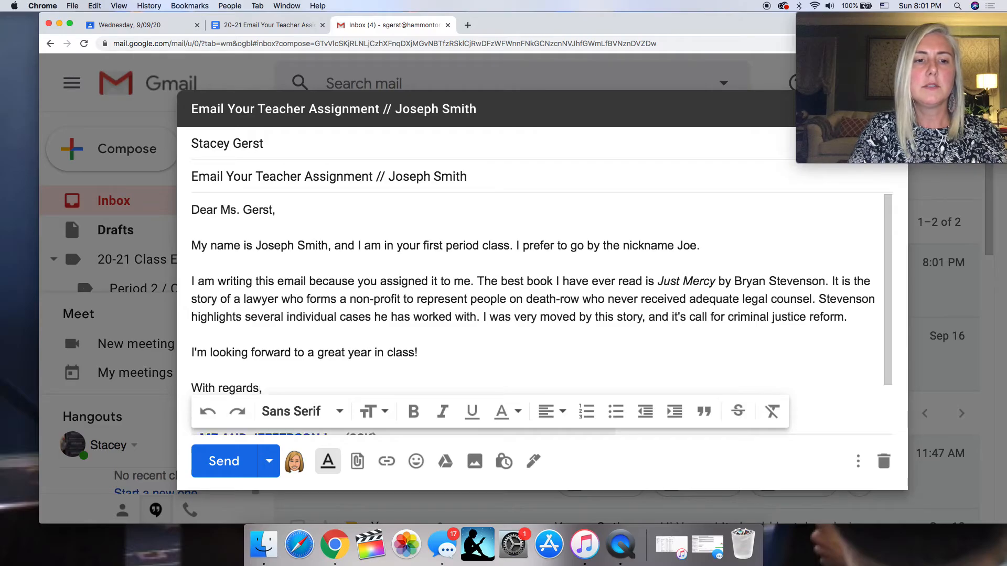
key(Return)
key(Return)
text(Joseph Smith)
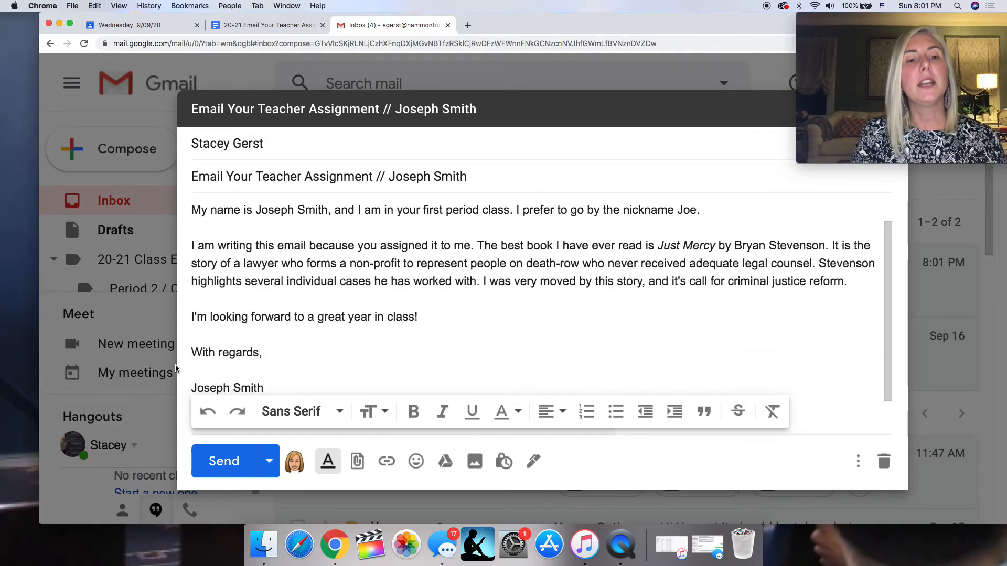
- Send the email and open the received copy in the inbox to review its text and attached photo
click(216, 455)
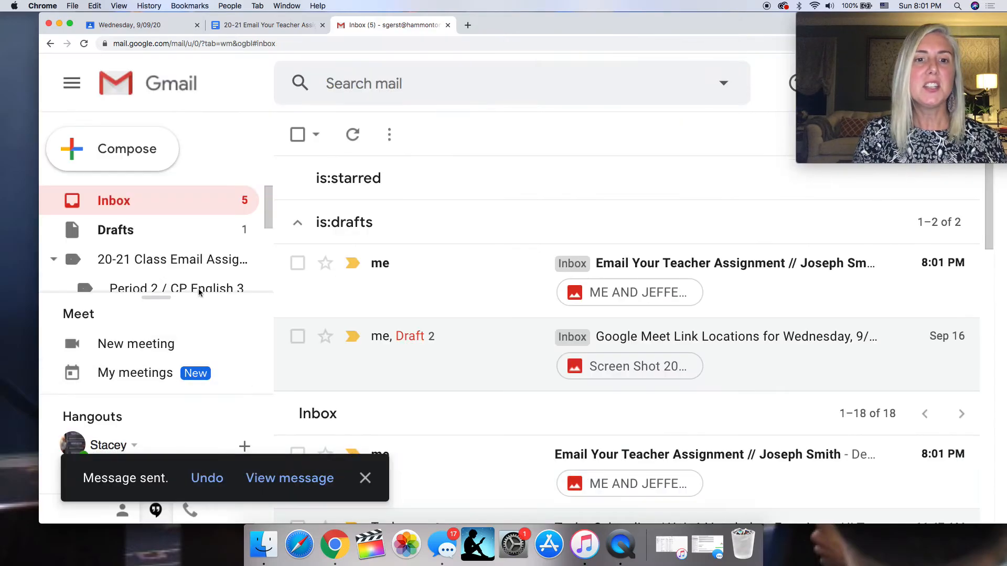
click(178, 212)
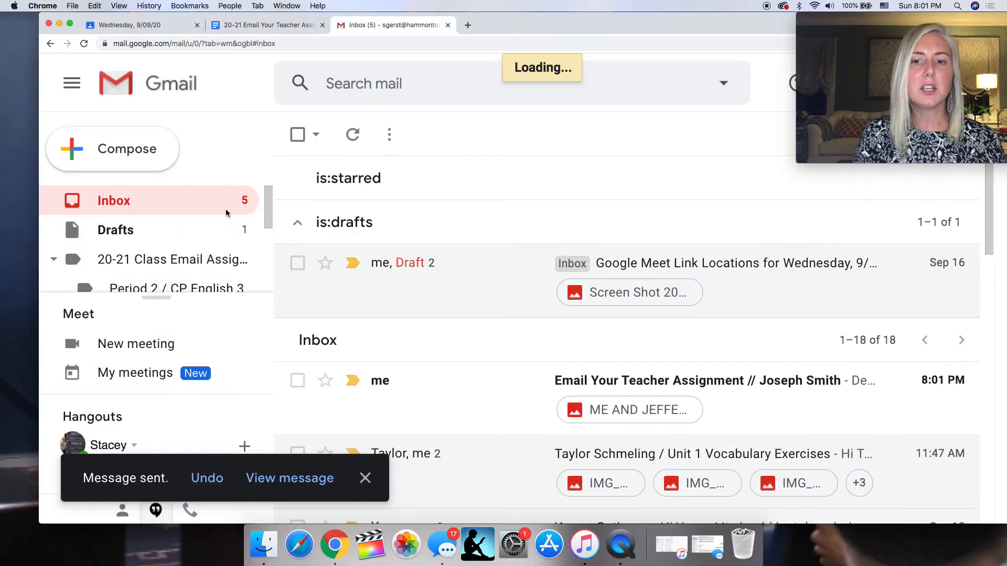
click(581, 382)
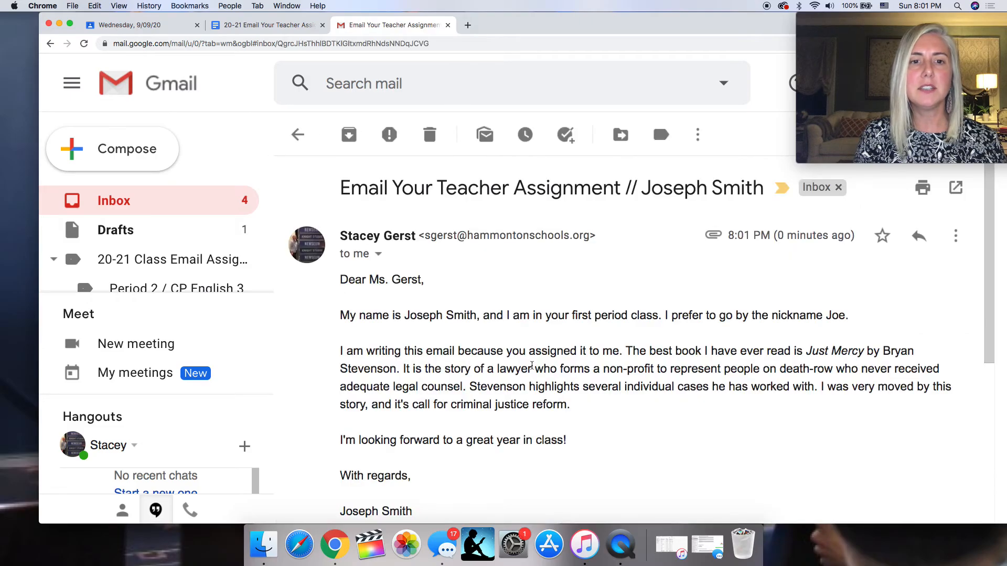
scroll(532, 365, down, 5)
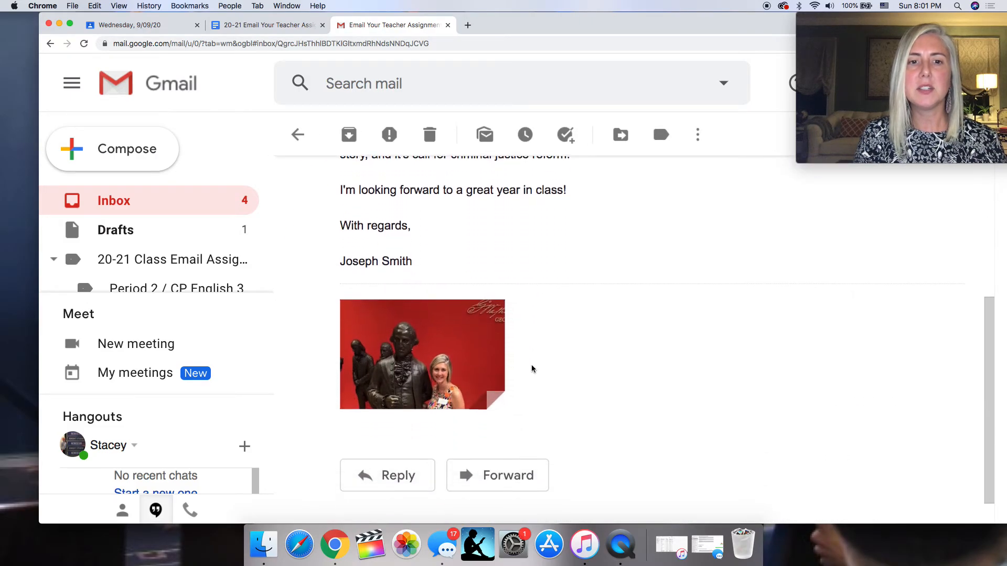
scroll(532, 368, up, 4)
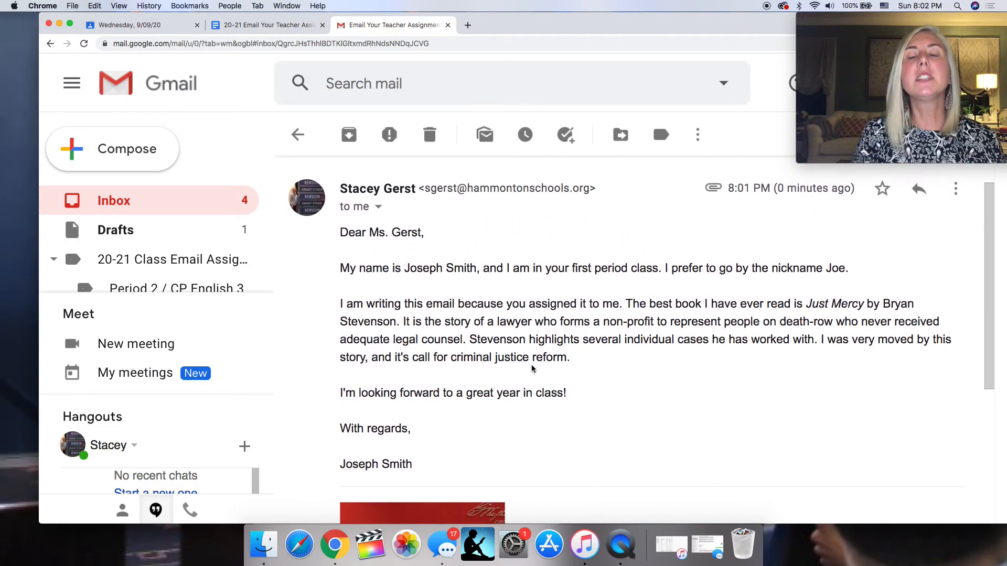